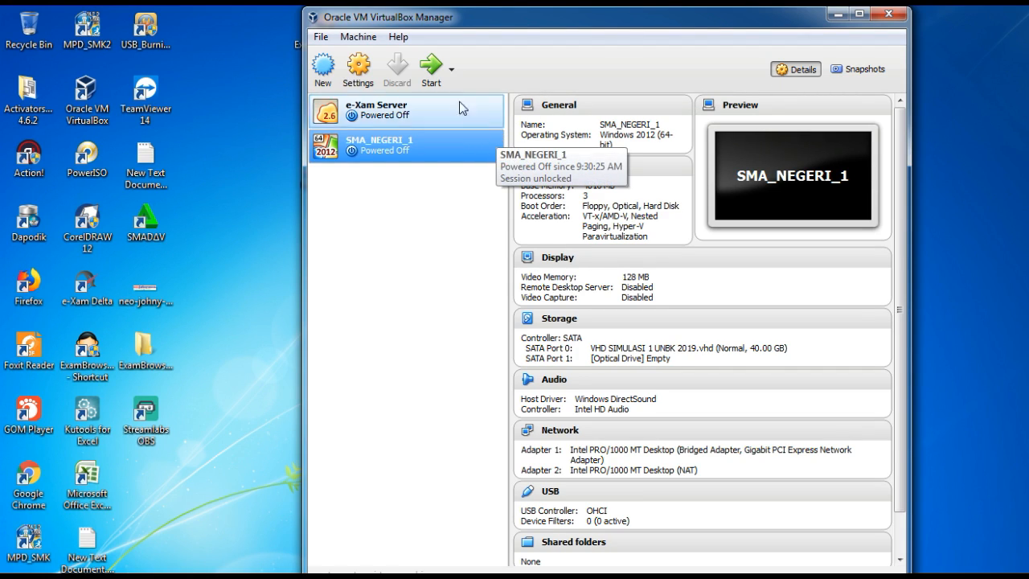
# Open the About VirtualBox dialog to check the installed version, then close it.
pyautogui.click(397, 42)
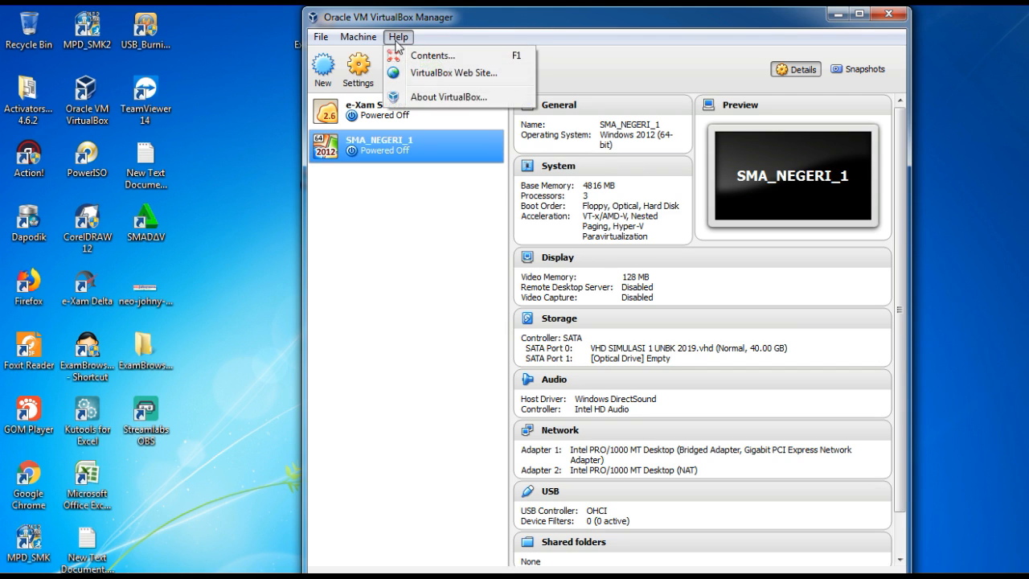
pyautogui.click(434, 97)
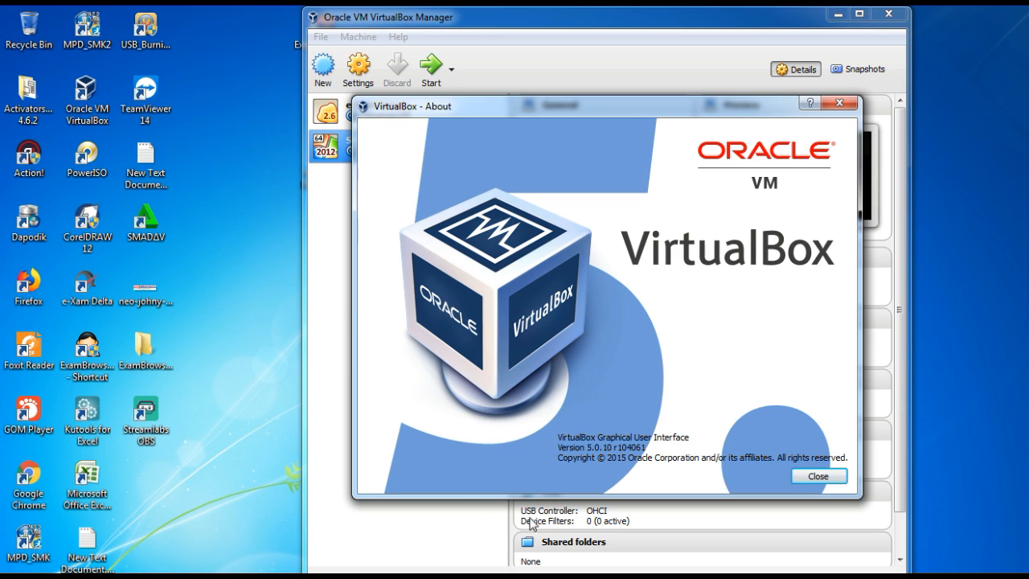
pyautogui.click(839, 103)
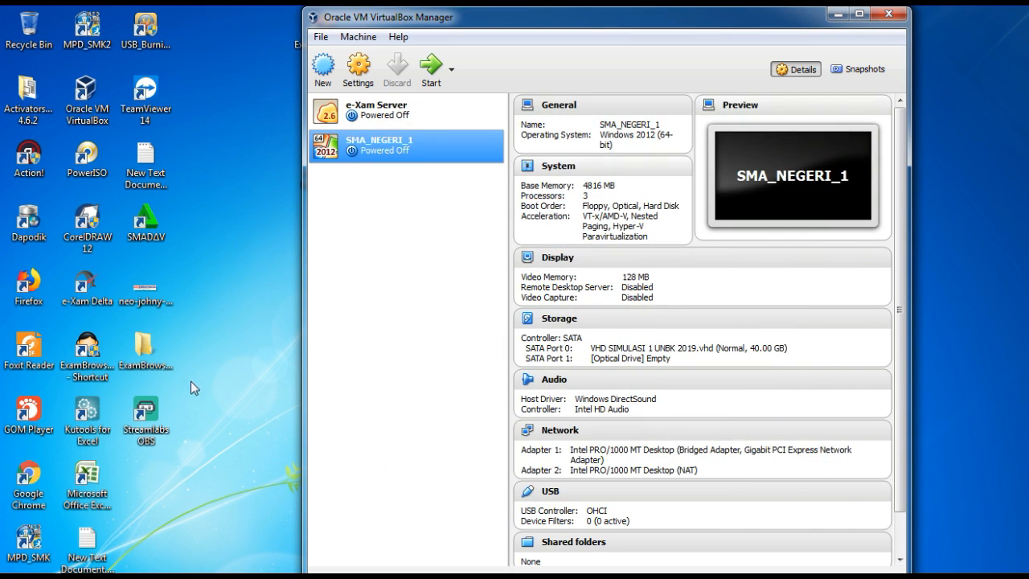
# Launch the ExamBrowser Admin shortcut from the desktop as administrator.
pyautogui.rightClick(102, 359)
pyautogui.click(189, 232)
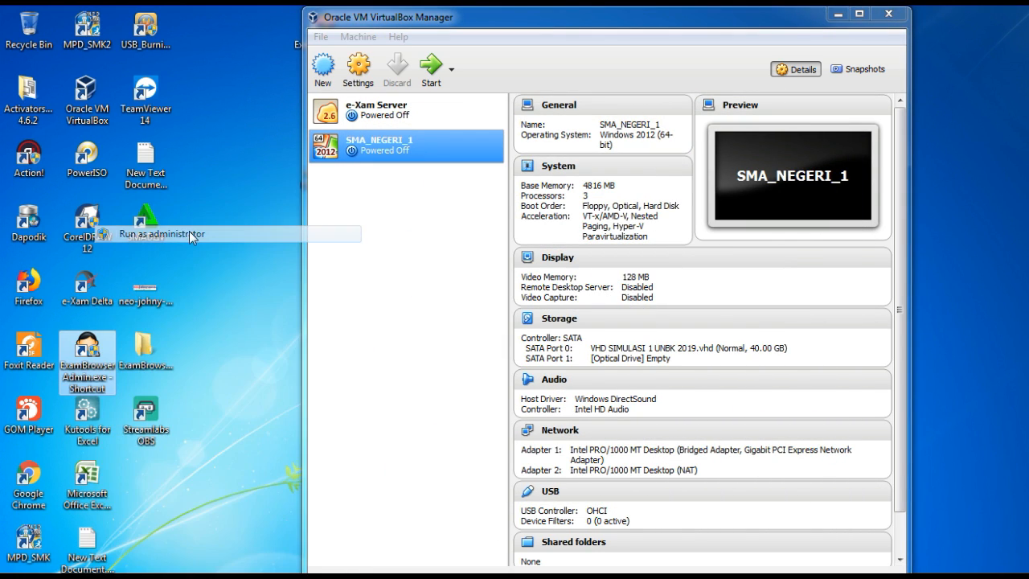
pyautogui.click(603, 334)
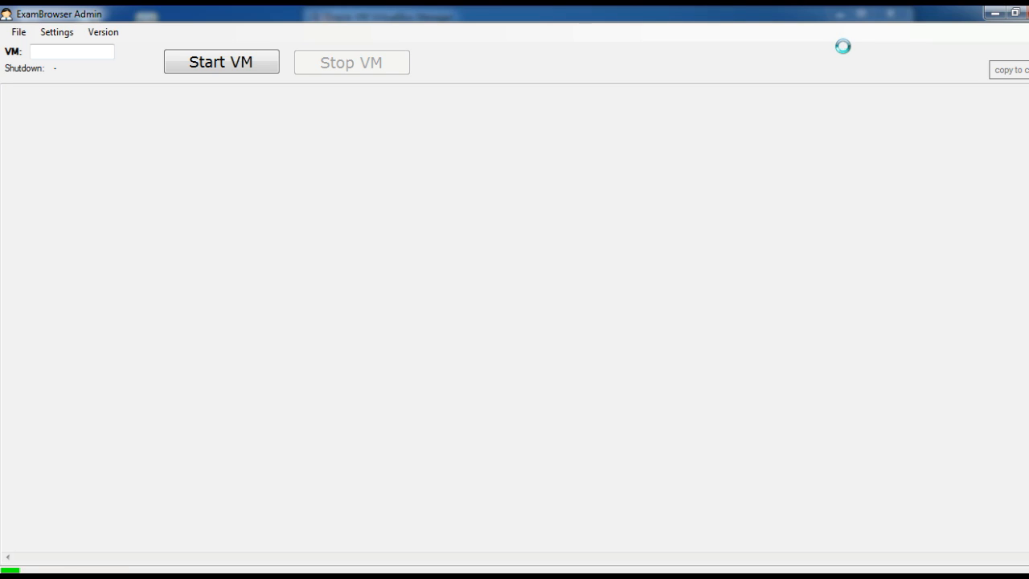
# Restore the ExamBrowser Admin window beside VirtualBox Manager and start the SMA_NEGERI_1 virtual machine.
pyautogui.doubleClick(859, 13)
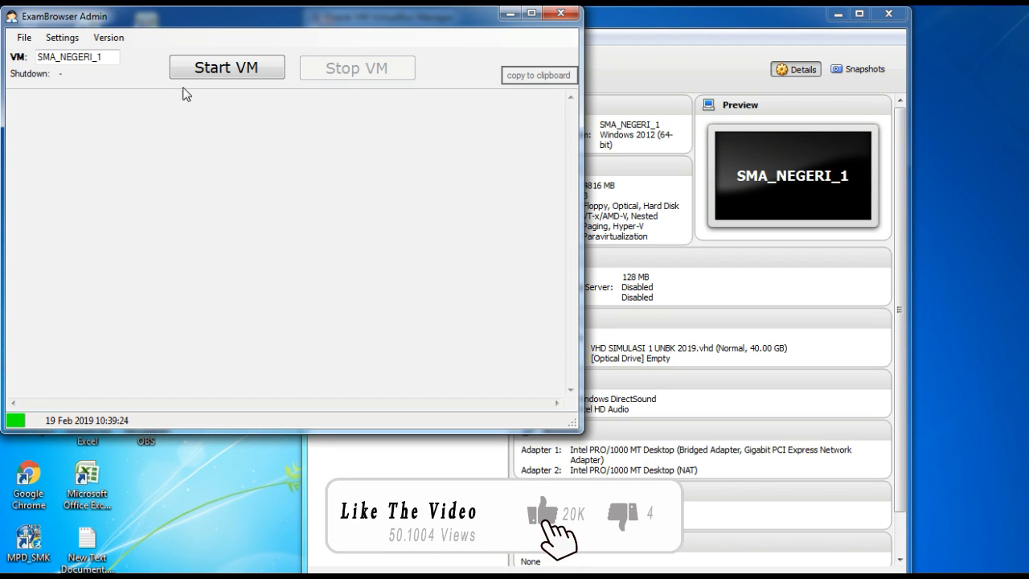
pyautogui.moveTo(190, 16); pyautogui.dragTo(694, 164)
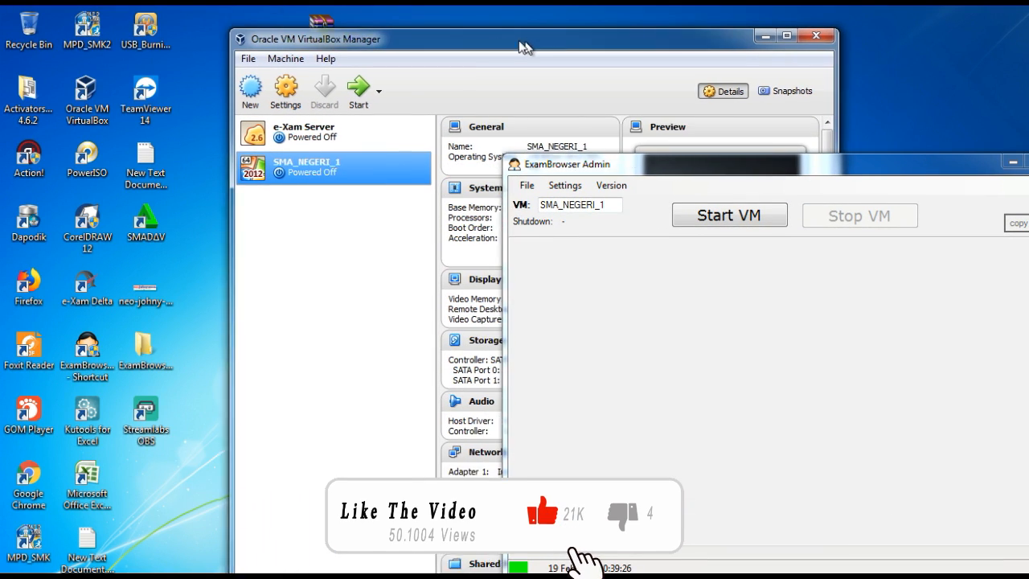
pyautogui.moveTo(524, 47); pyautogui.dragTo(448, 47)
pyautogui.moveTo(901, 173); pyautogui.dragTo(900, 94)
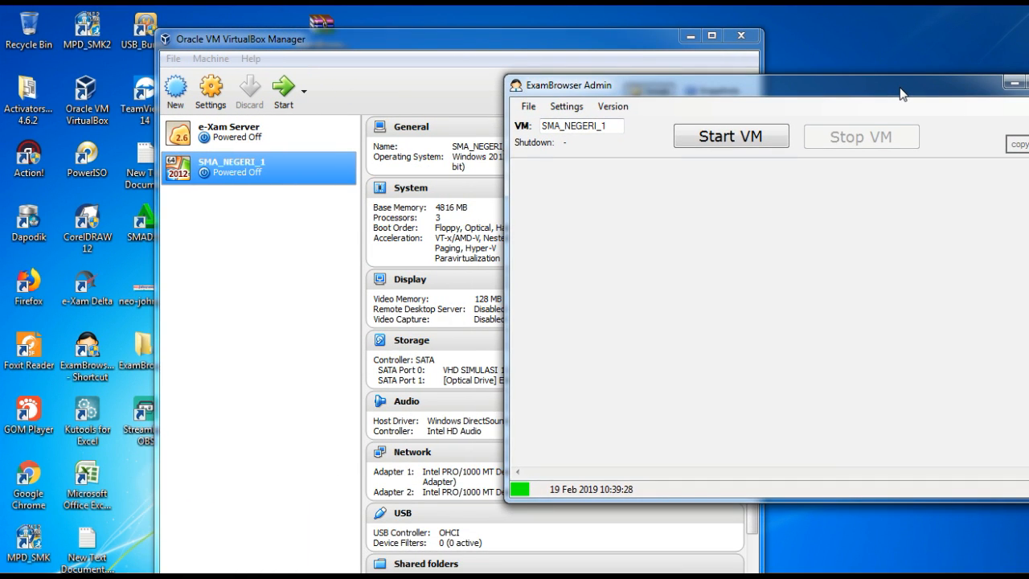
pyautogui.click(730, 148)
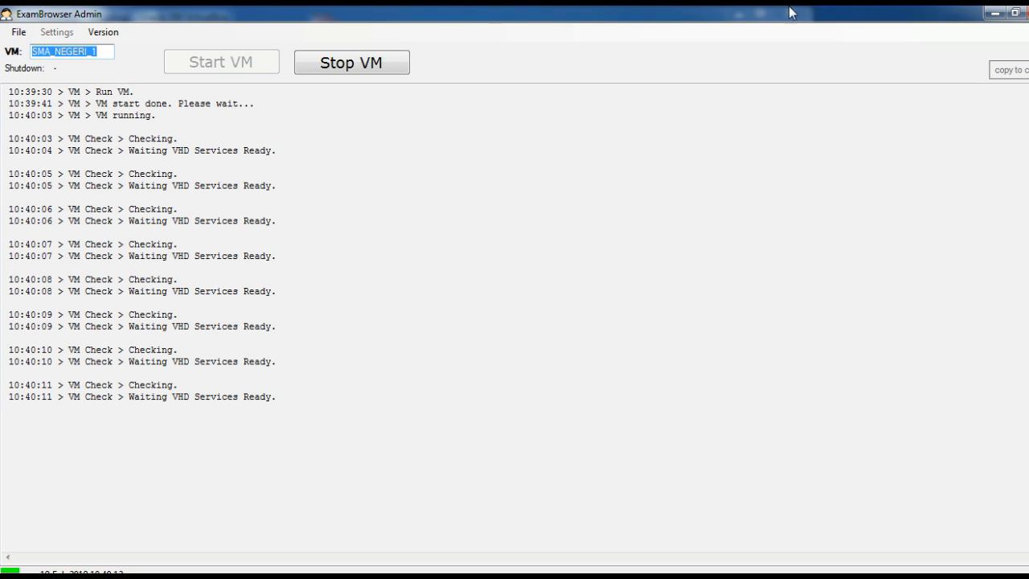
pyautogui.doubleClick(916, 19)
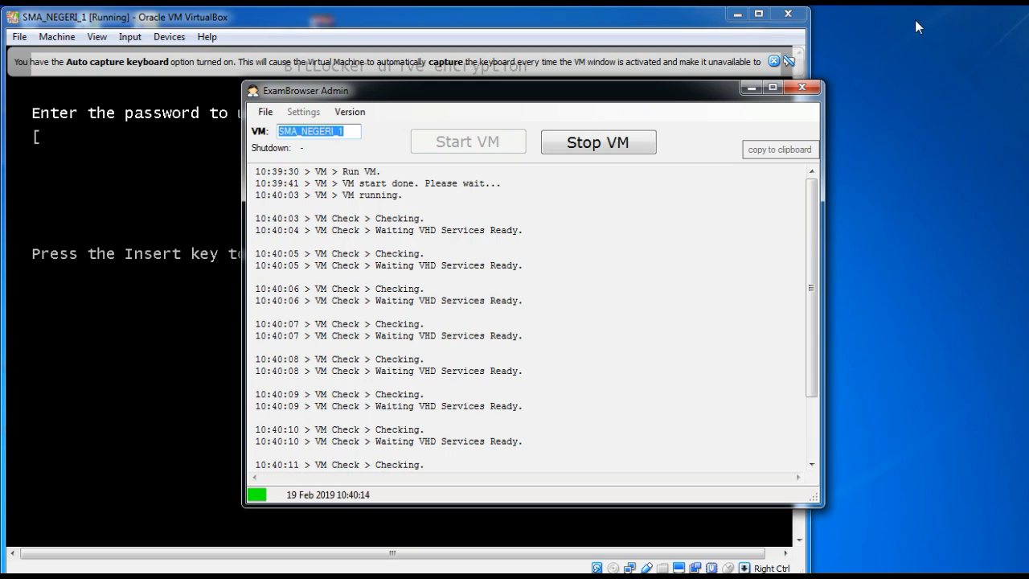
pyautogui.moveTo(602, 96); pyautogui.dragTo(717, 73)
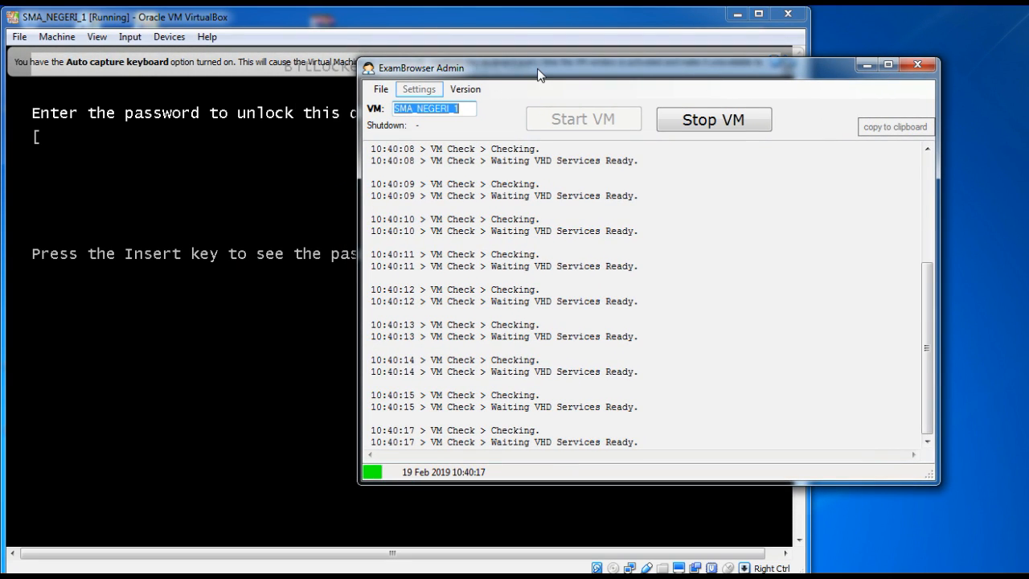
pyautogui.moveTo(538, 70); pyautogui.dragTo(574, 58)
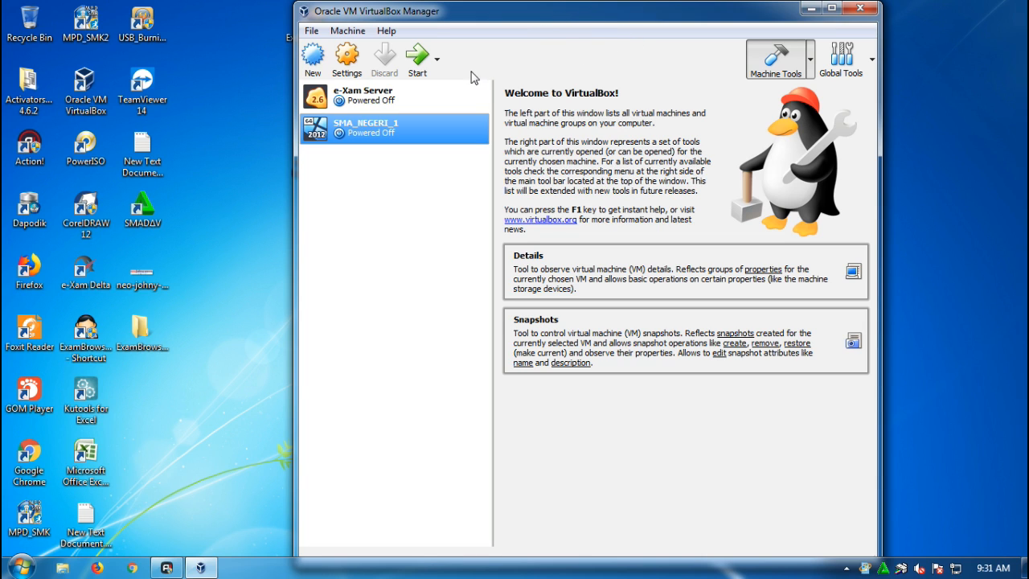
# Open the About VirtualBox dialog to check the version of this VirtualBox installation.
pyautogui.click(390, 35)
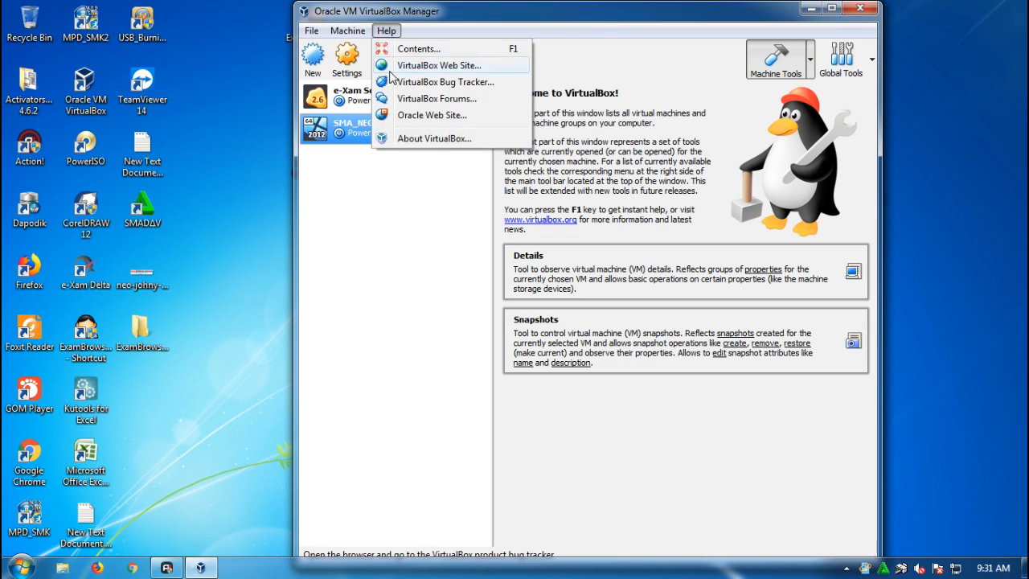
pyautogui.click(442, 142)
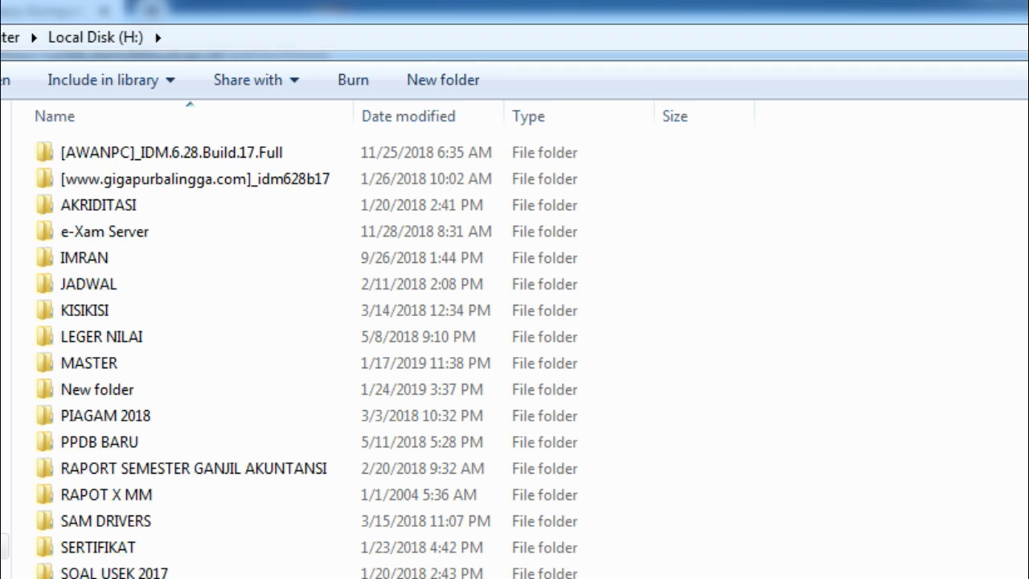
# Open the VHD BARU 2018 sim2 folder on drive H: and browse its VHD UNBK 2018 archive parts.
pyautogui.doubleClick(129, 578)
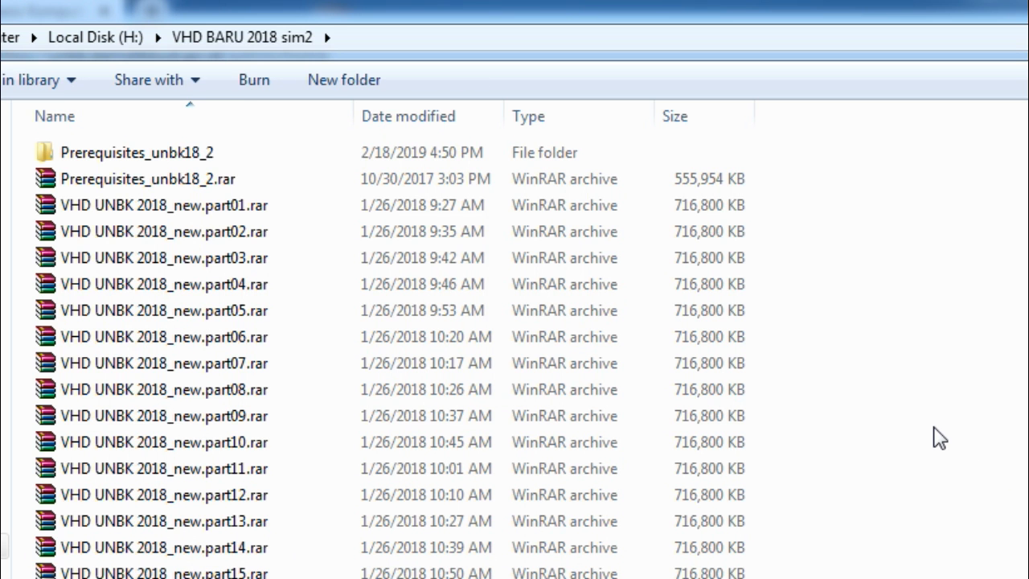
pyautogui.scroll(-1, 940, 438)
pyautogui.scroll(1, 940, 438)
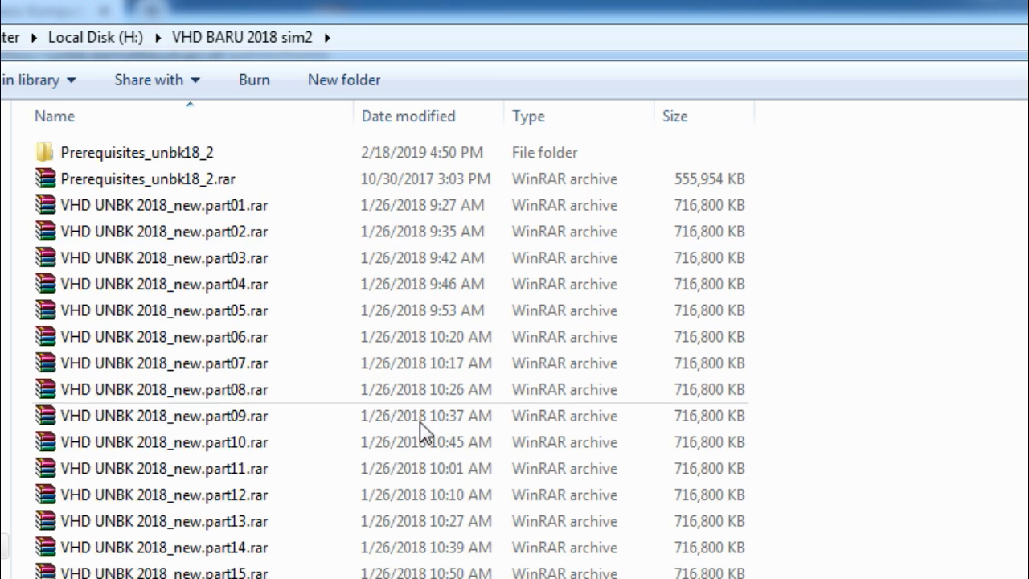
pyautogui.scroll(-1, 825, 397)
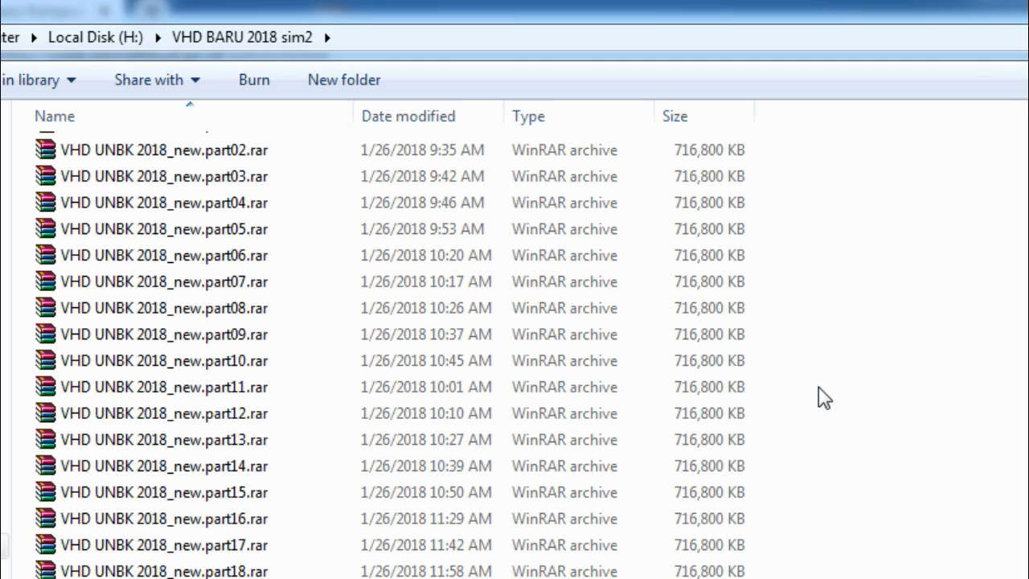
pyautogui.scroll(1, 819, 387)
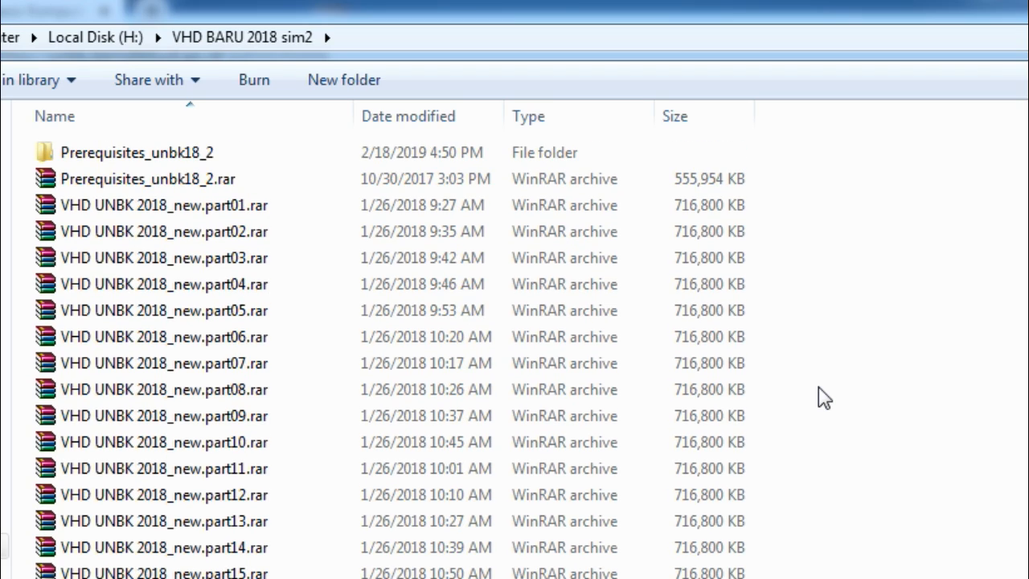
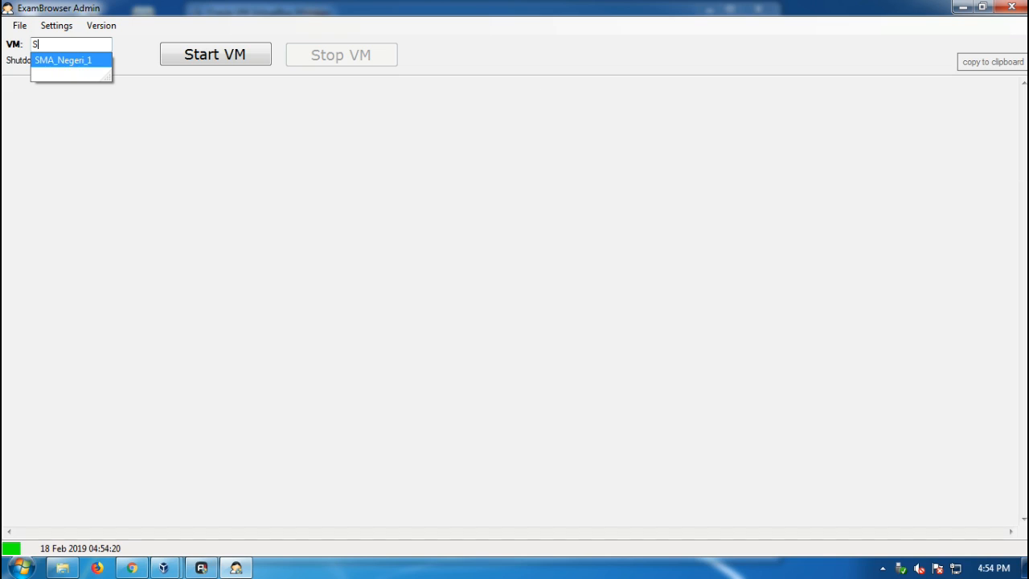
# Close the ExamBrowser Admin window and relaunch it from its desktop shortcut.
pyautogui.doubleClick(793, 11)
pyautogui.click(550, 14)
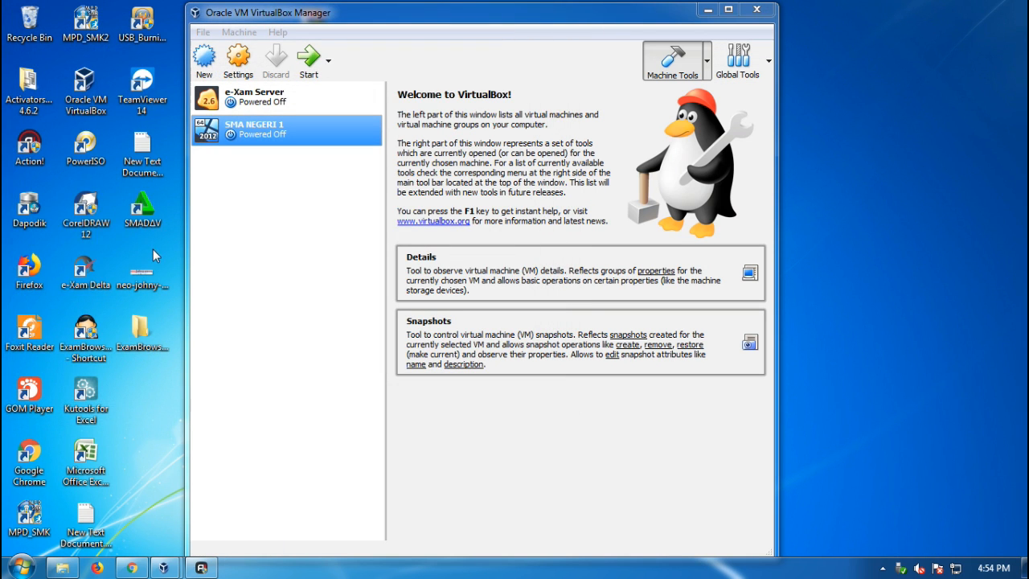
pyautogui.doubleClick(86, 337)
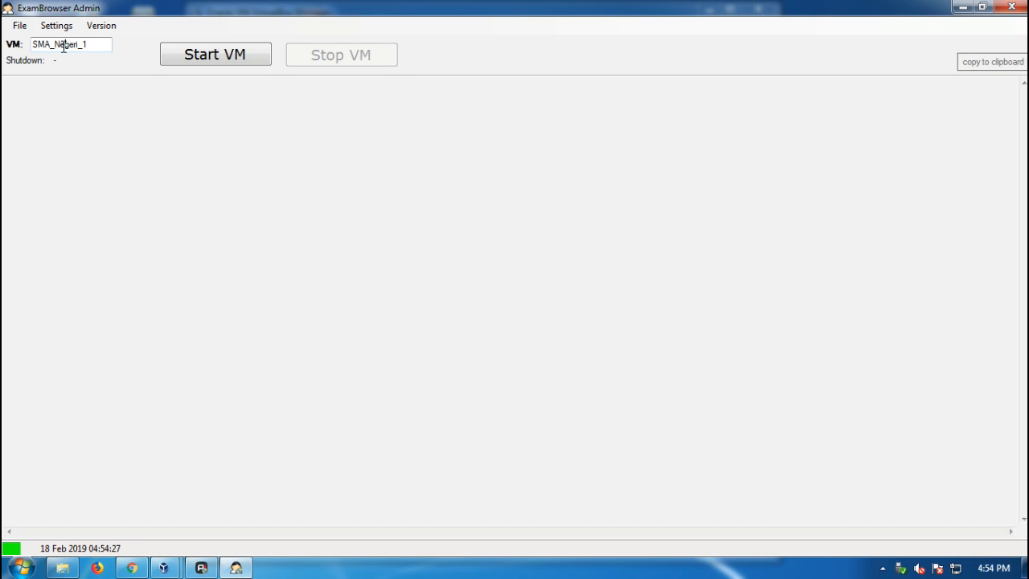
# Select the SMA NEGERI 1 machine in the VM field and start the VM.
pyautogui.doubleClick(65, 46)
pyautogui.write('S')
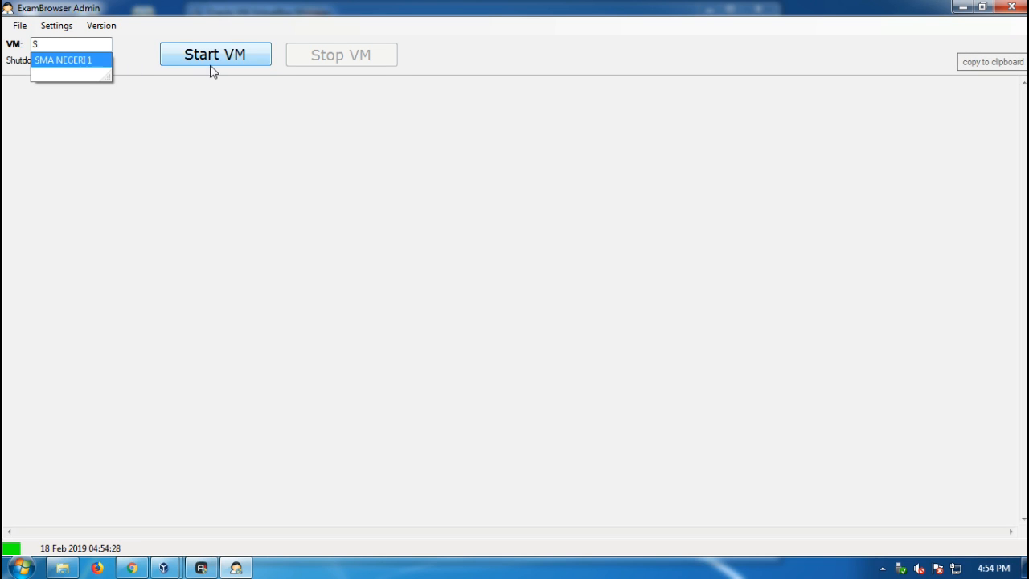
pyautogui.press('Return')
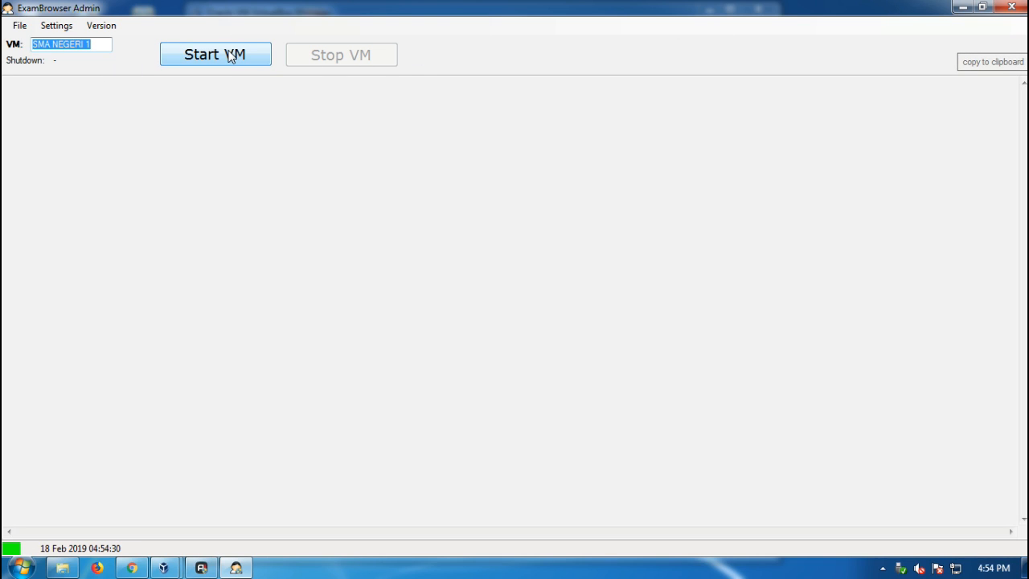
pyautogui.click(229, 54)
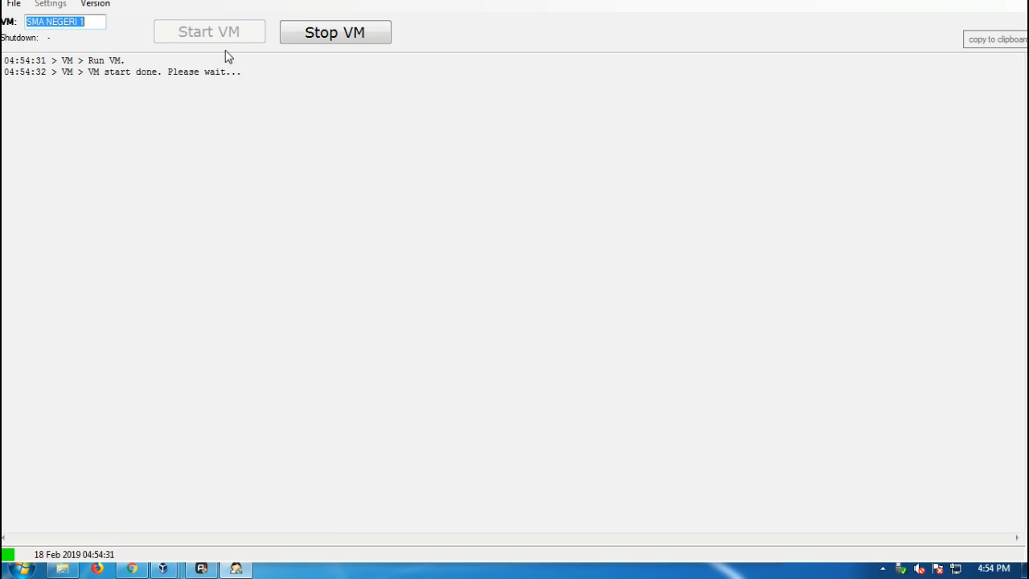
# Switch to the running SMA NEGERI 1 VM window and watch it boot.
pyautogui.moveTo(165, 569)
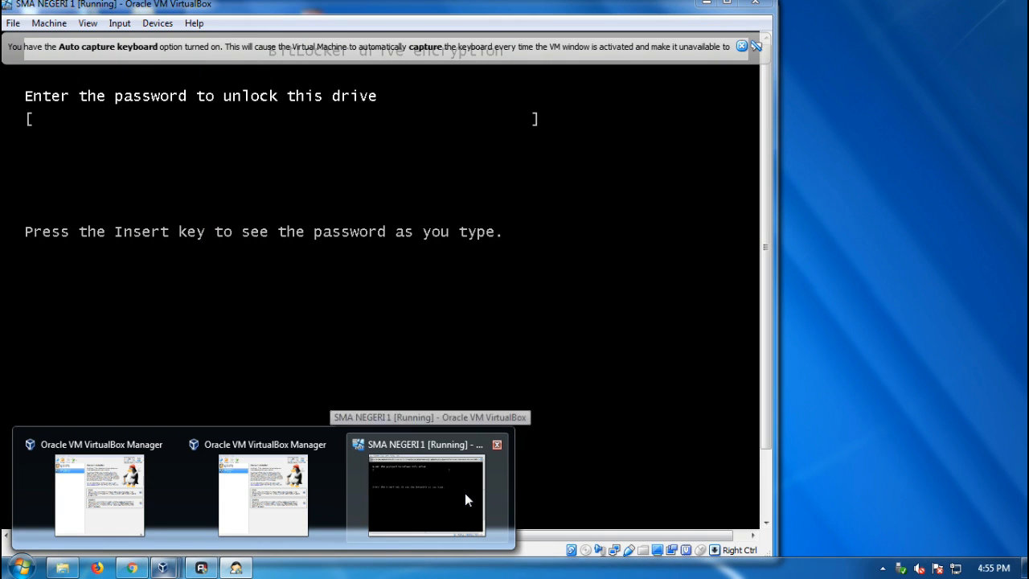
pyautogui.click(465, 493)
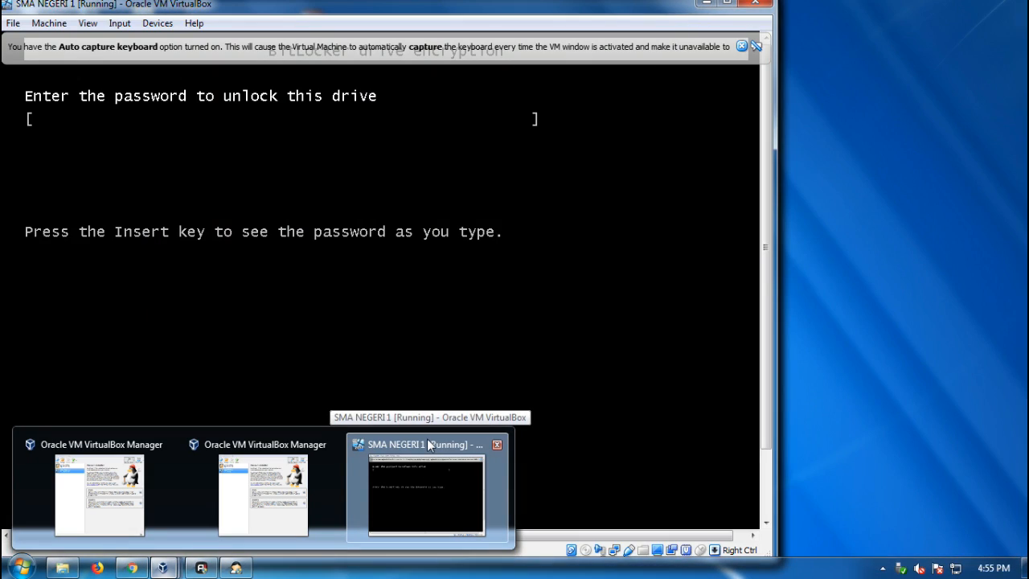
pyautogui.click(427, 440)
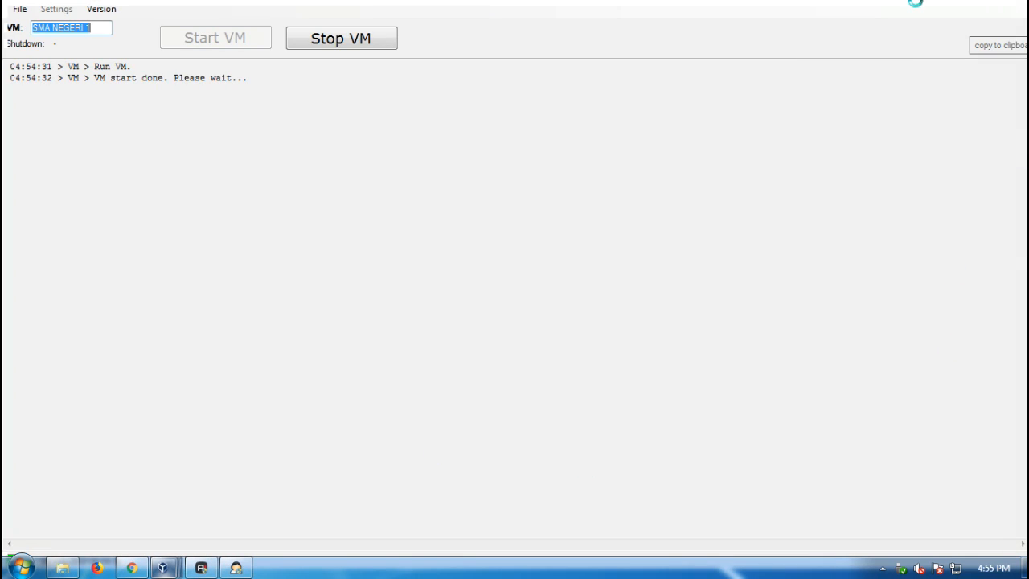
pyautogui.moveTo(163, 568)
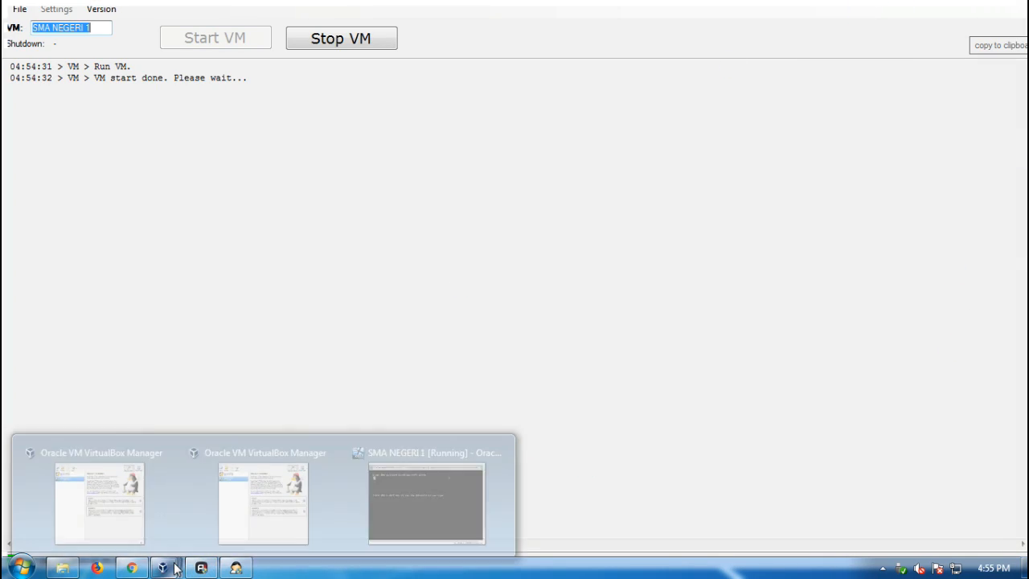
pyautogui.moveTo(409, 475)
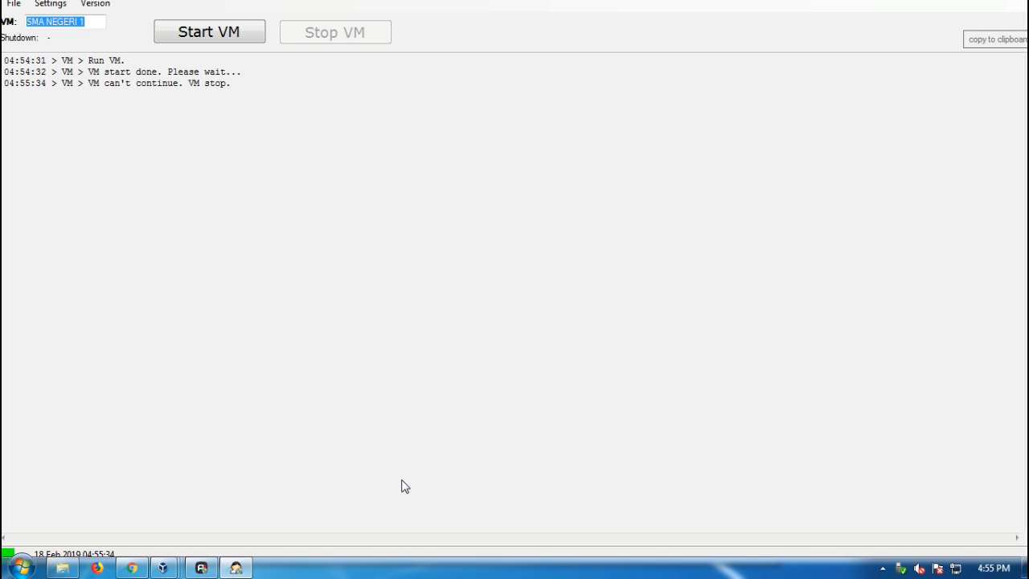
pyautogui.moveTo(202, 569)
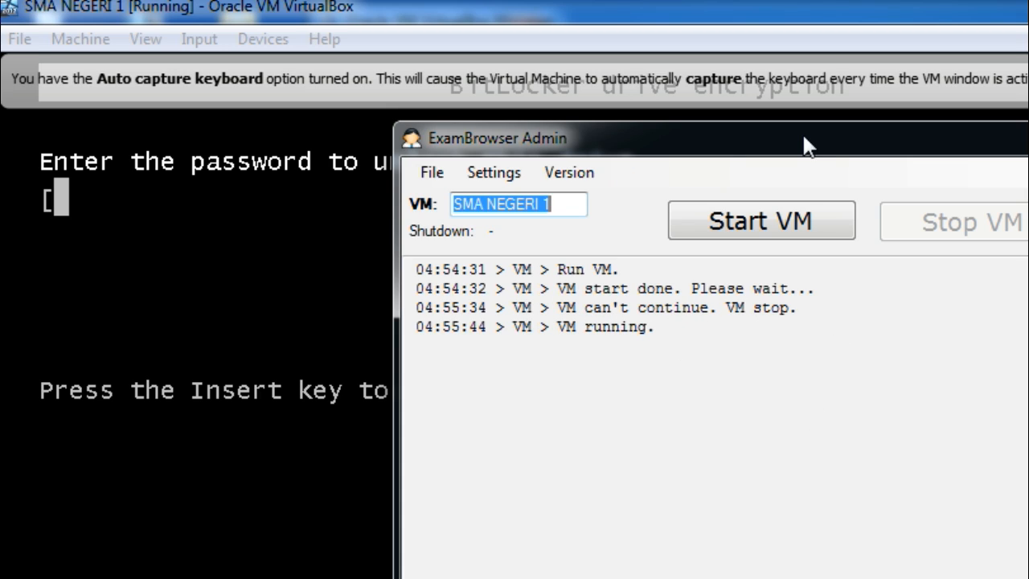
pyautogui.moveTo(807, 144); pyautogui.dragTo(1028, 151)
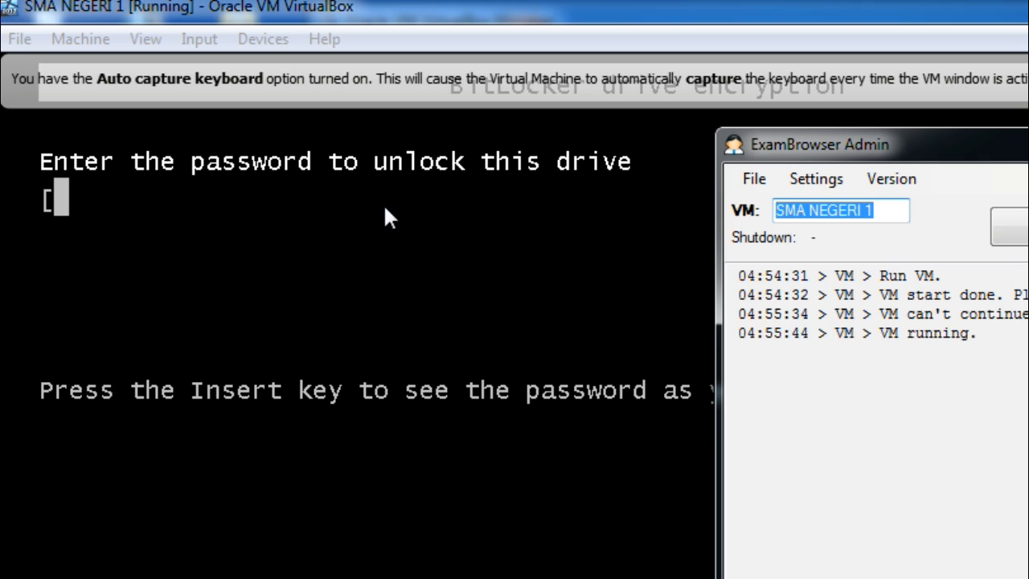
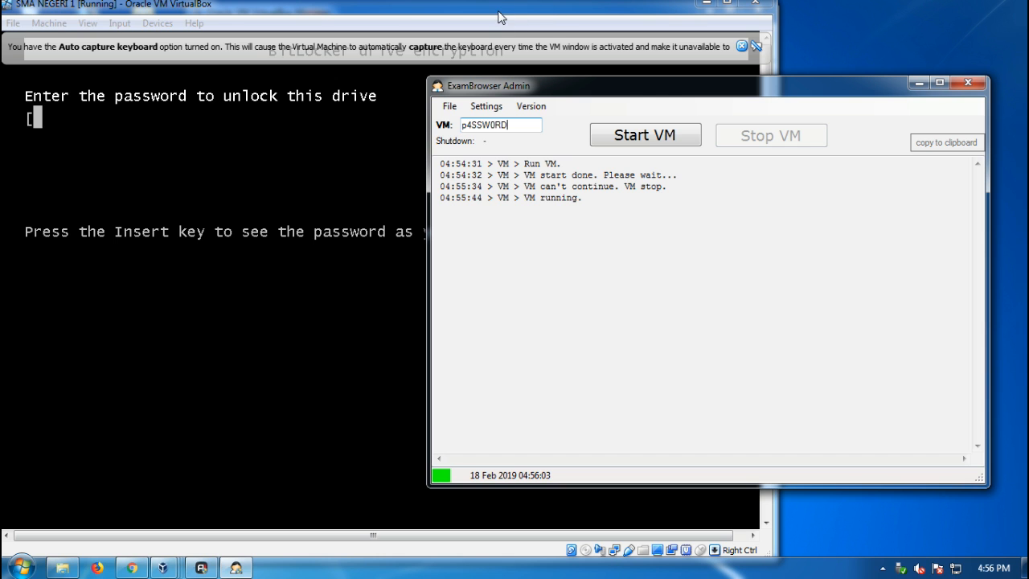
# Try to unlock the VM's BitLocker drive by entering the drive password, showing it while typing, and submitting it.
pyautogui.click(841, 14)
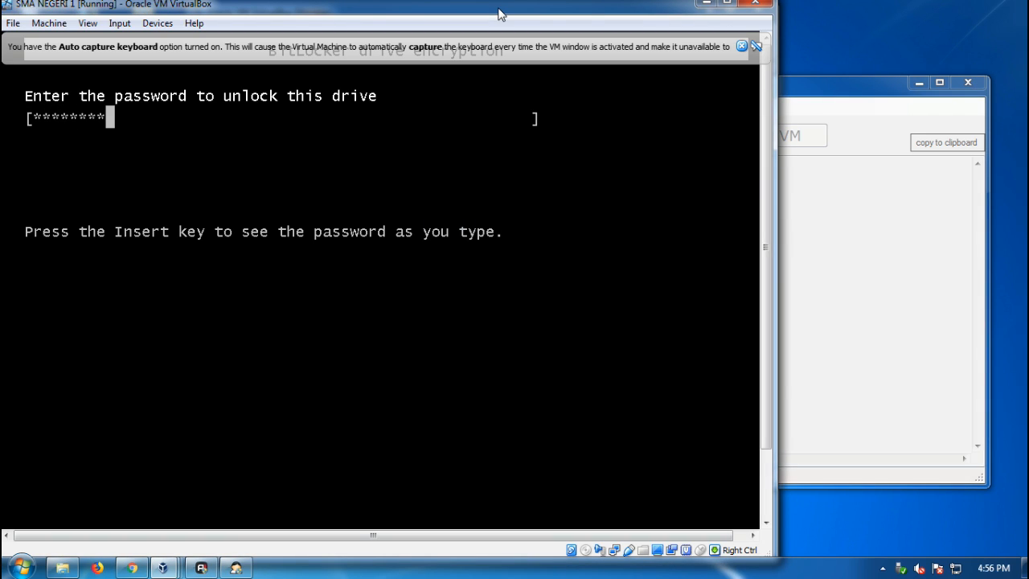
pyautogui.press('Insert')
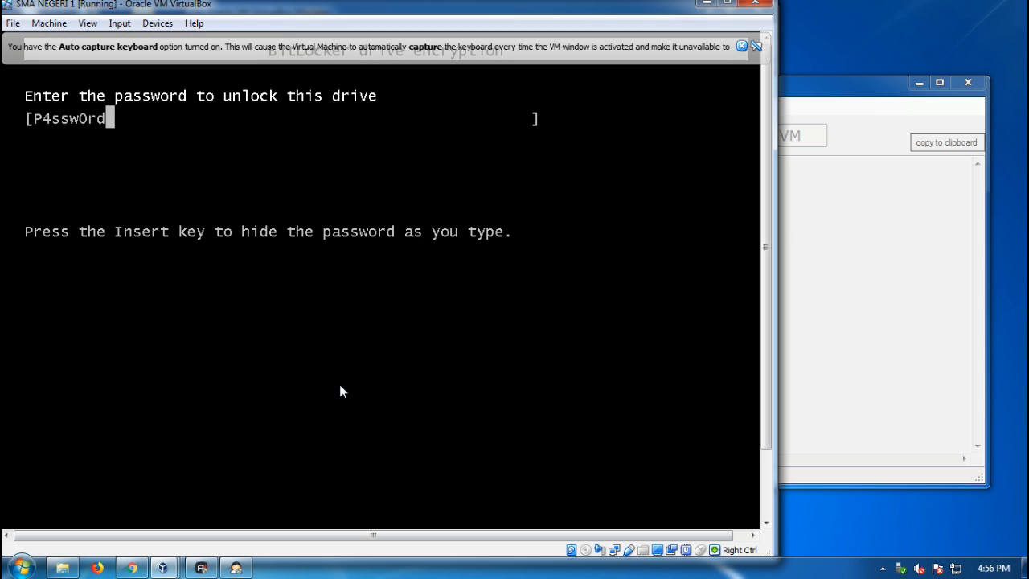
pyautogui.press('Return')
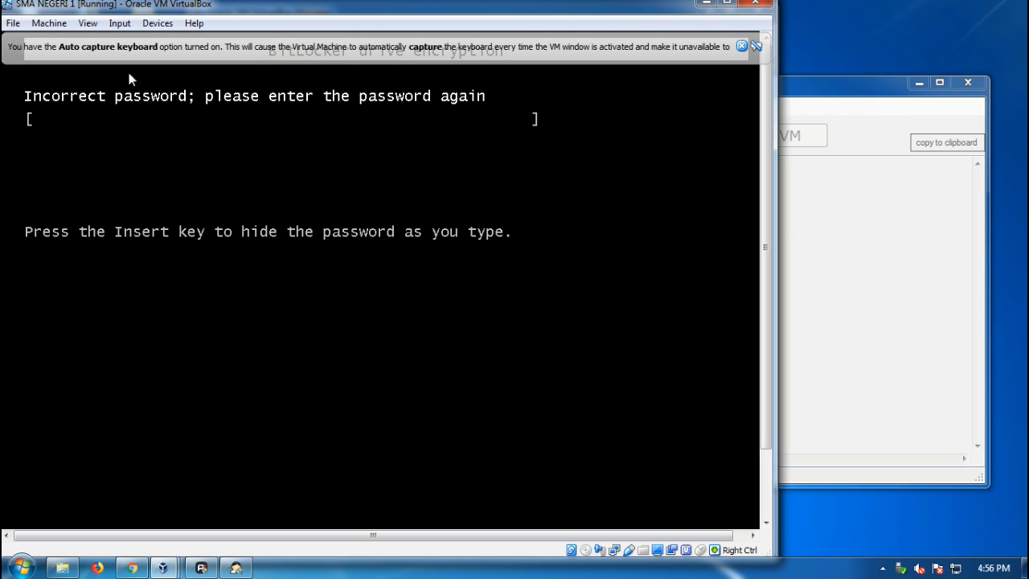
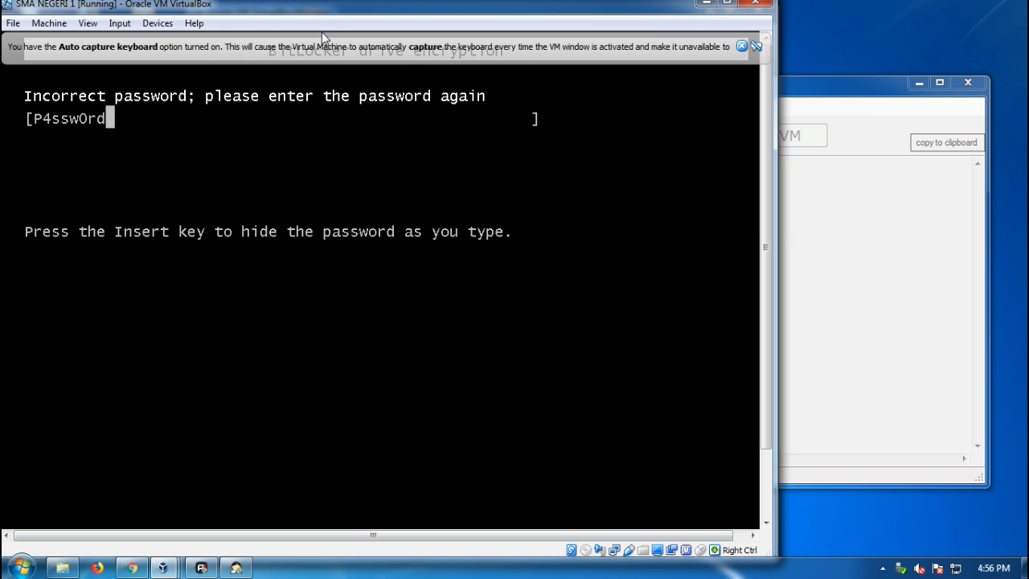
# Close the SMA NEGERI 1 VM window and power off the machine.
pyautogui.moveTo(478, 6); pyautogui.dragTo(527, 181)
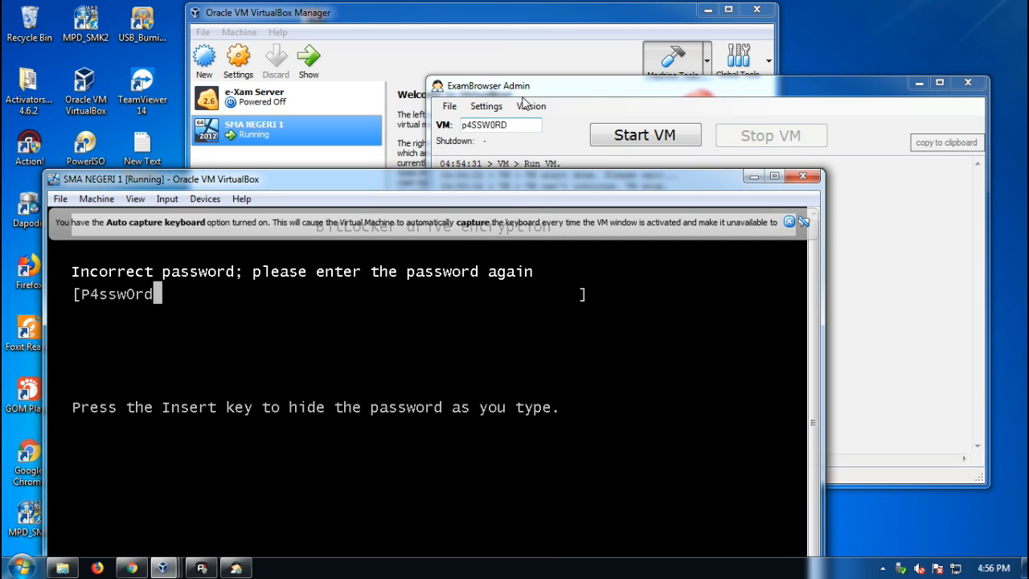
pyautogui.click(262, 126)
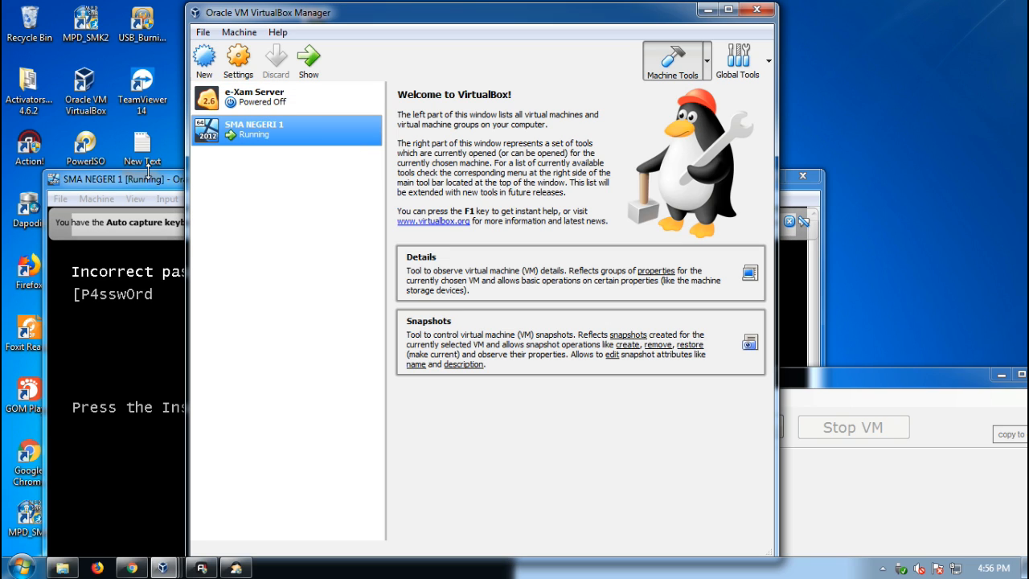
pyautogui.click(803, 175)
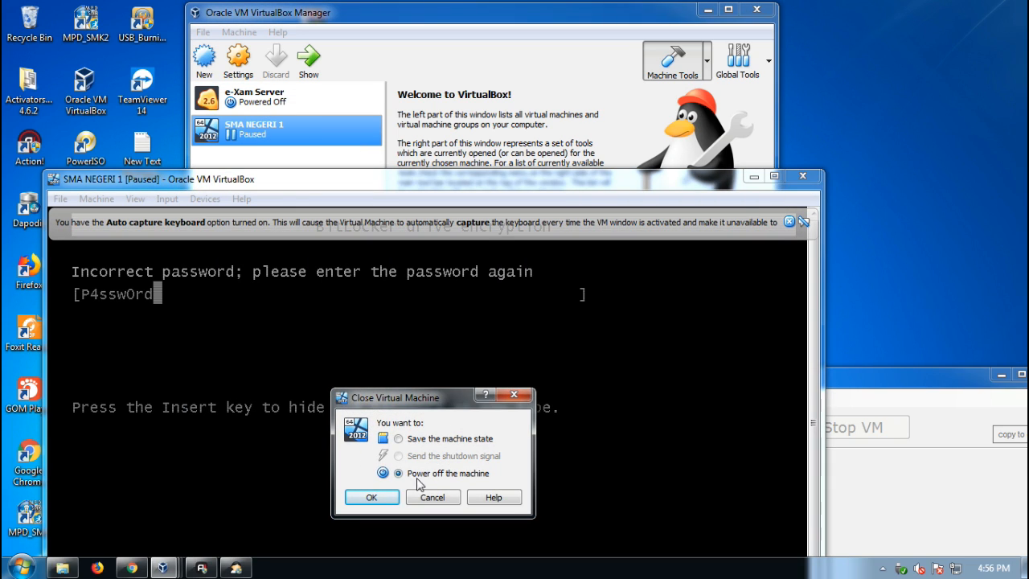
pyautogui.click(366, 496)
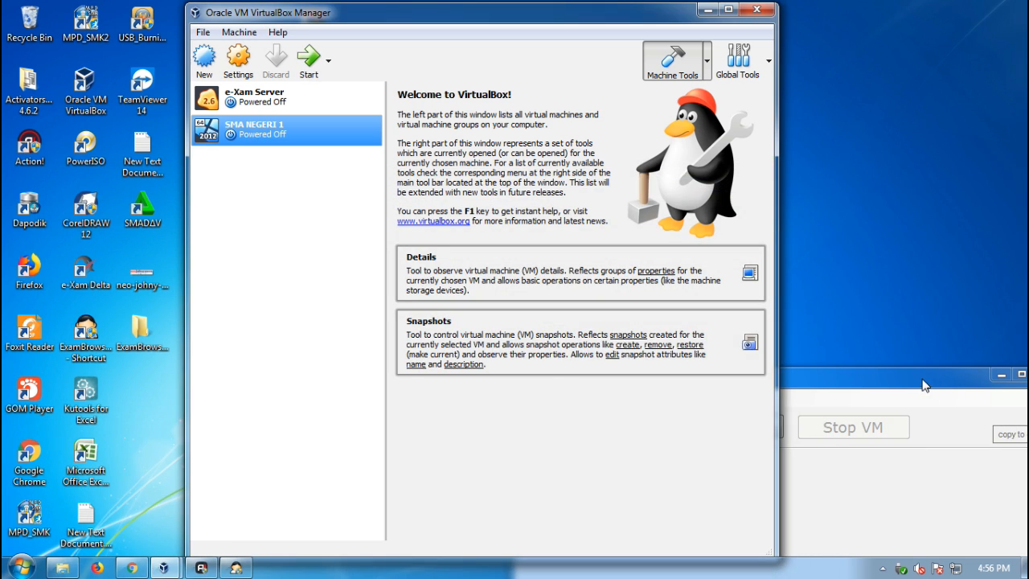
# Rename the SMA NEGERI 1 virtual machine to SMA_NEGERI_1 in its general settings.
pyautogui.click(294, 129)
pyautogui.rightClick(294, 128)
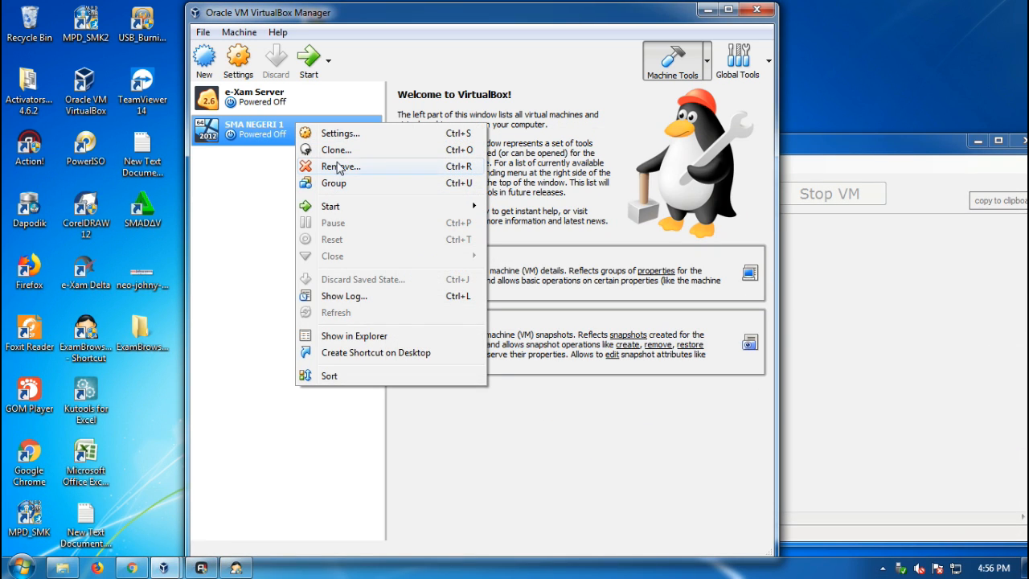
pyautogui.click(322, 133)
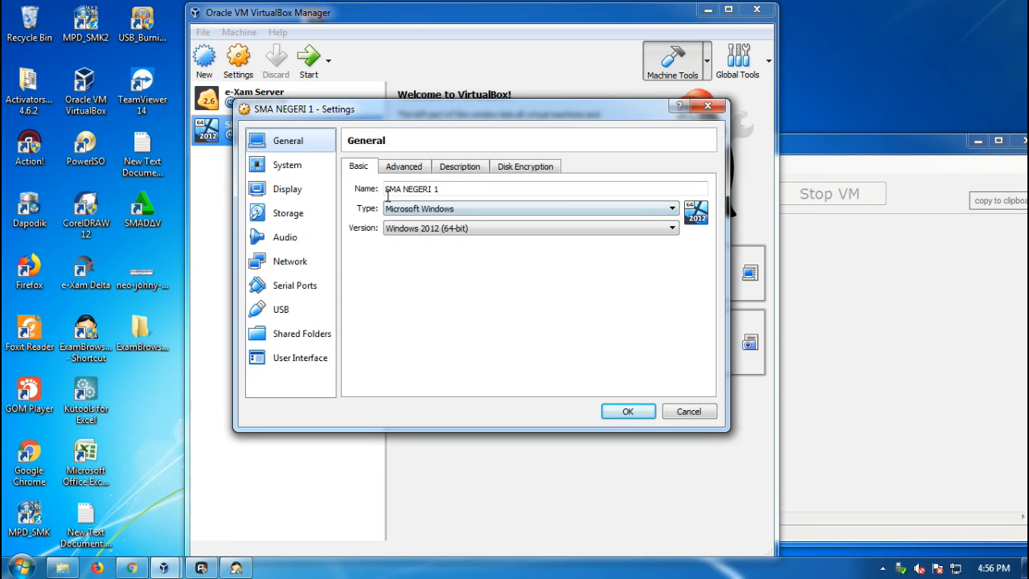
pyautogui.moveTo(440, 188); pyautogui.dragTo(384, 189)
pyautogui.write('sma')
pyautogui.press('BackSpace')
pyautogui.press('BackSpace')
pyautogui.press('BackSpace')
pyautogui.write('S')
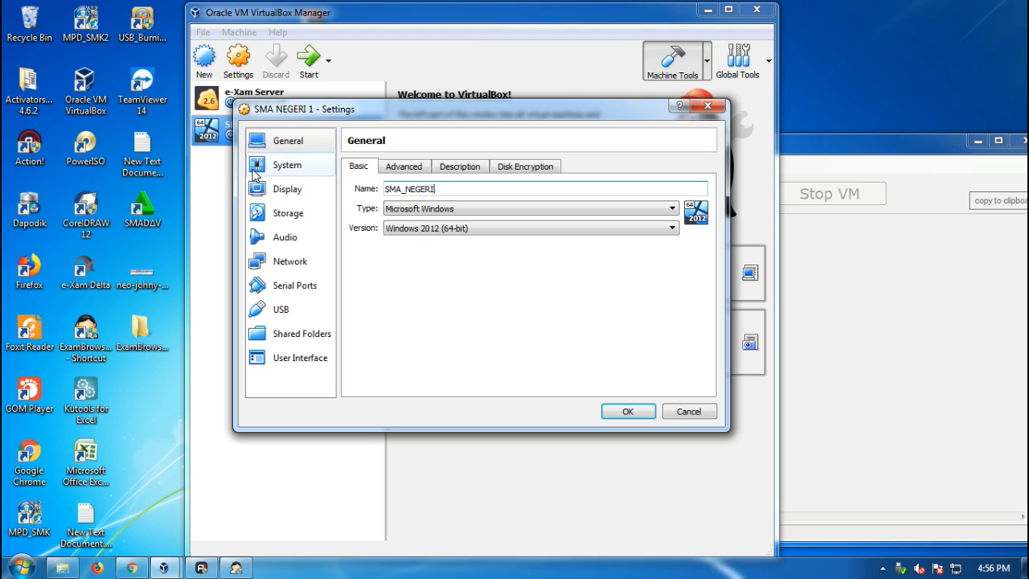
pyautogui.click(628, 412)
# Restart ExamBrowser Admin, select SMA_NEGERI_1 in the VM field and start the VM.
pyautogui.click(919, 151)
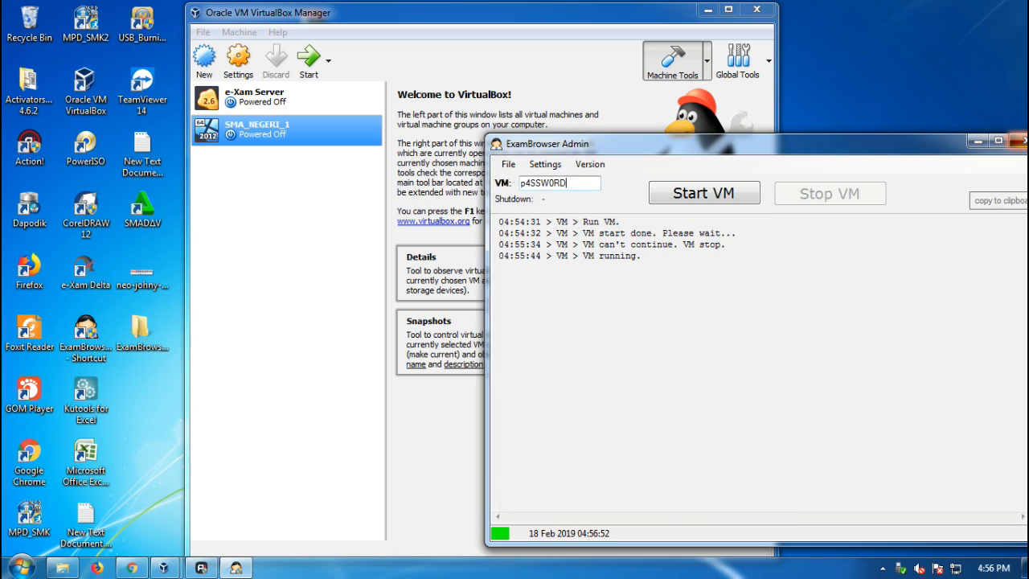
pyautogui.click(1021, 141)
pyautogui.doubleClick(85, 341)
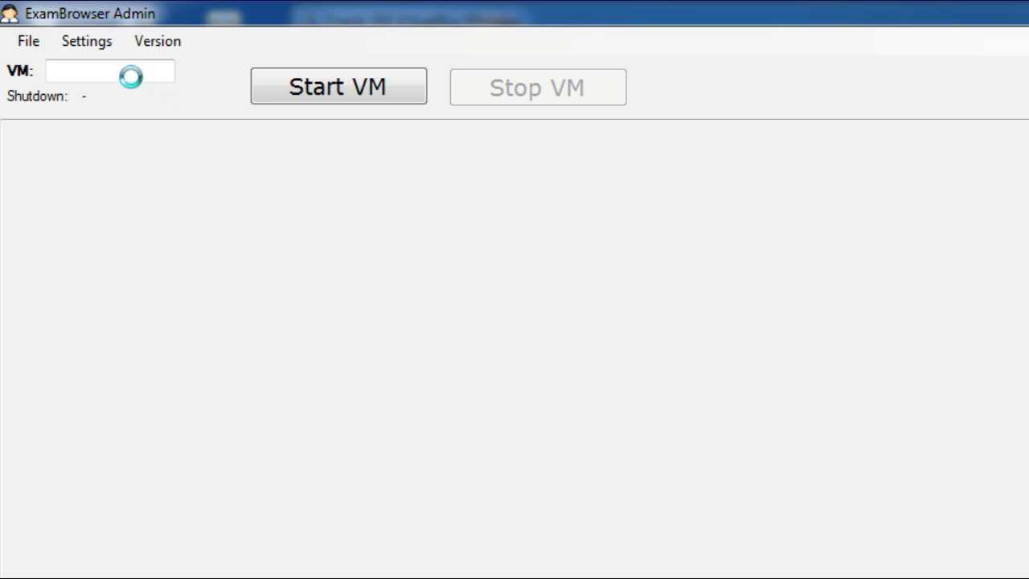
pyautogui.write('S')
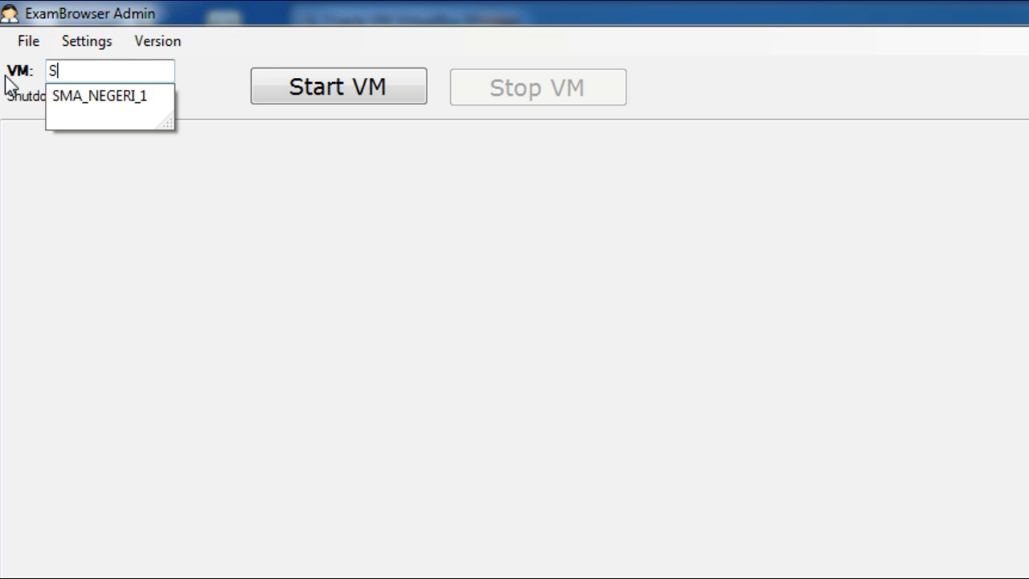
pyautogui.click(84, 97)
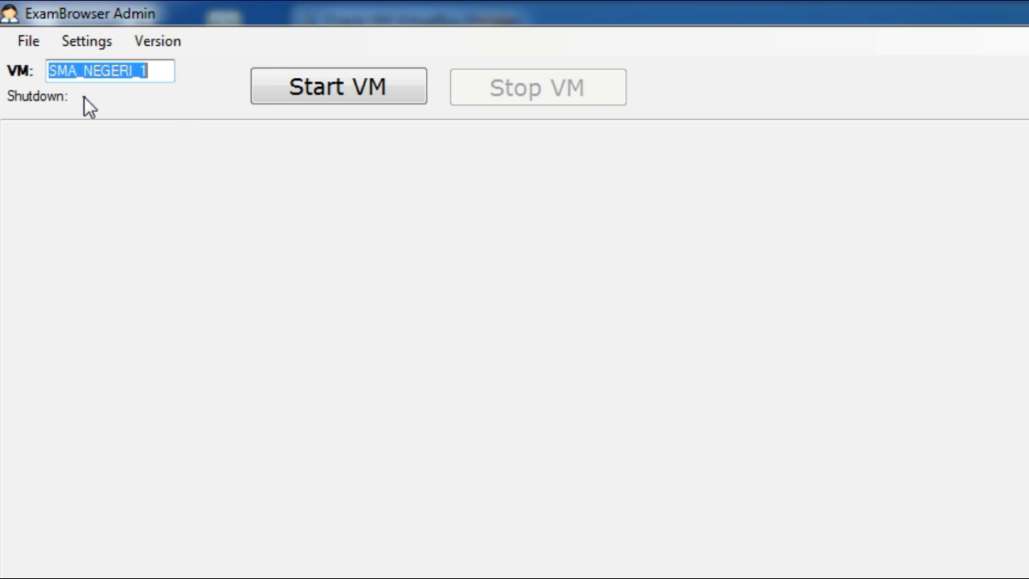
pyautogui.click(344, 100)
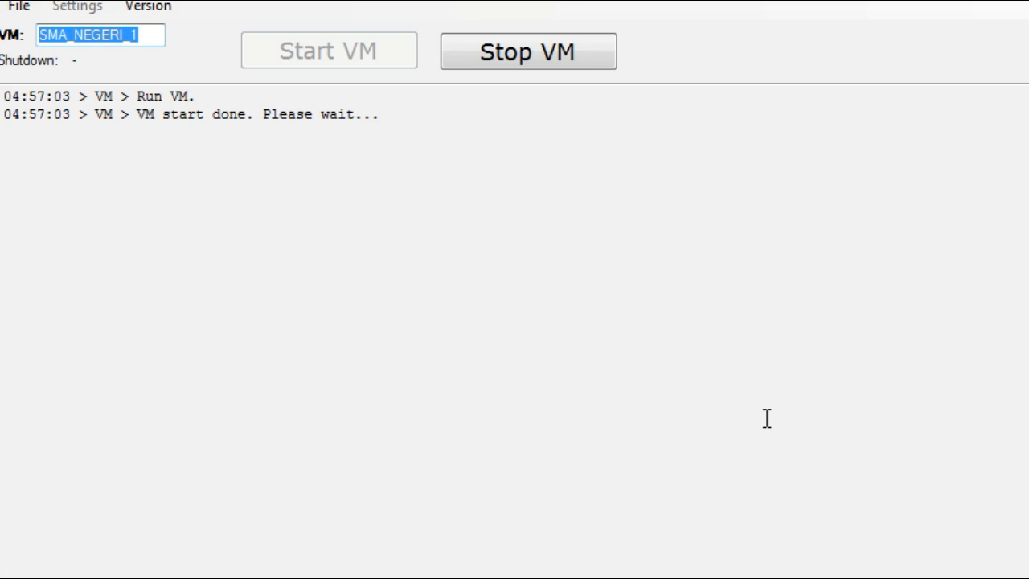
# Bring up the running SMA_NEGERI_1 VM window to check its boot.
pyautogui.moveTo(164, 568)
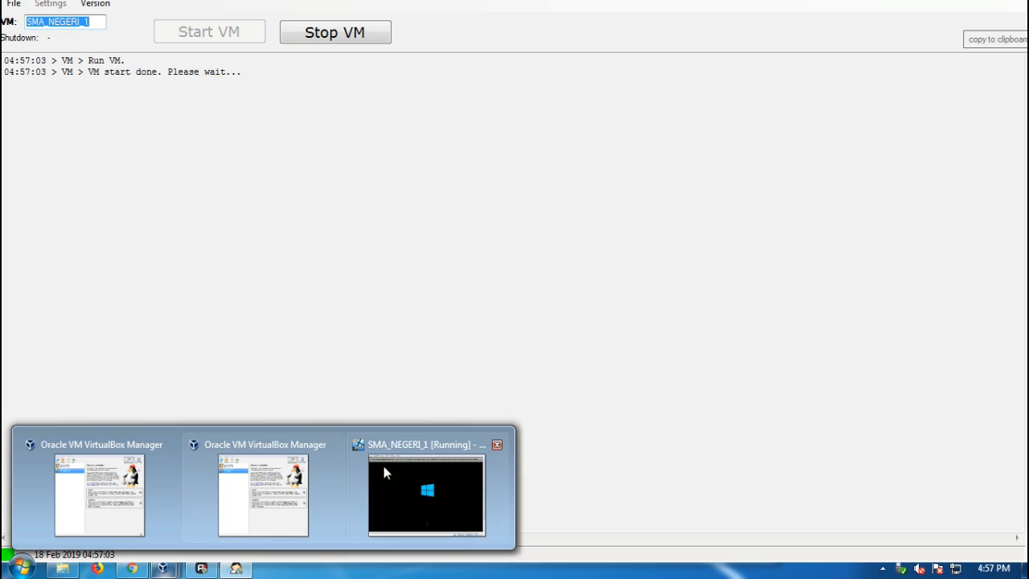
pyautogui.moveTo(418, 458)
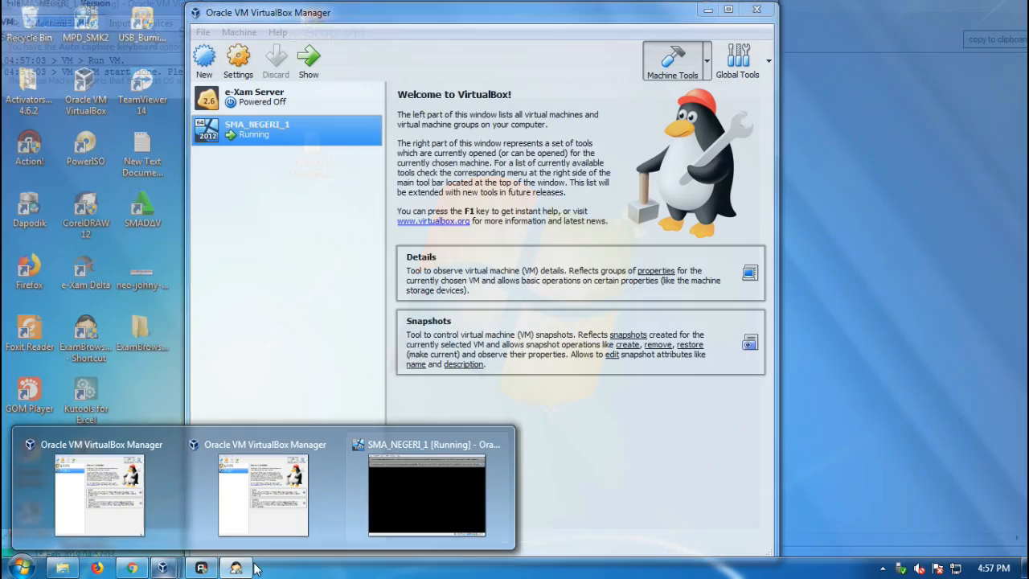
pyautogui.click(236, 568)
pyautogui.click(234, 569)
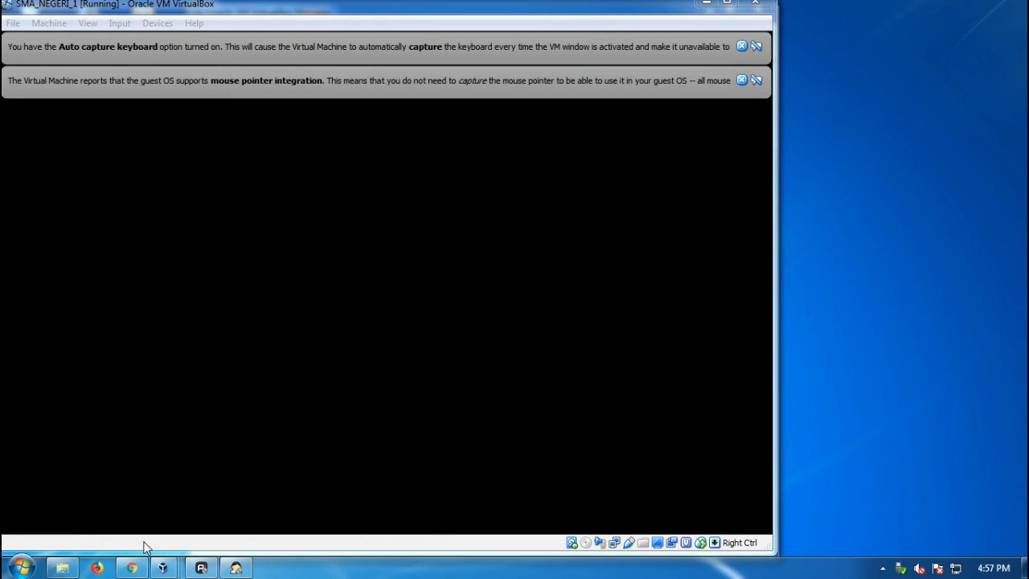
pyautogui.click(236, 567)
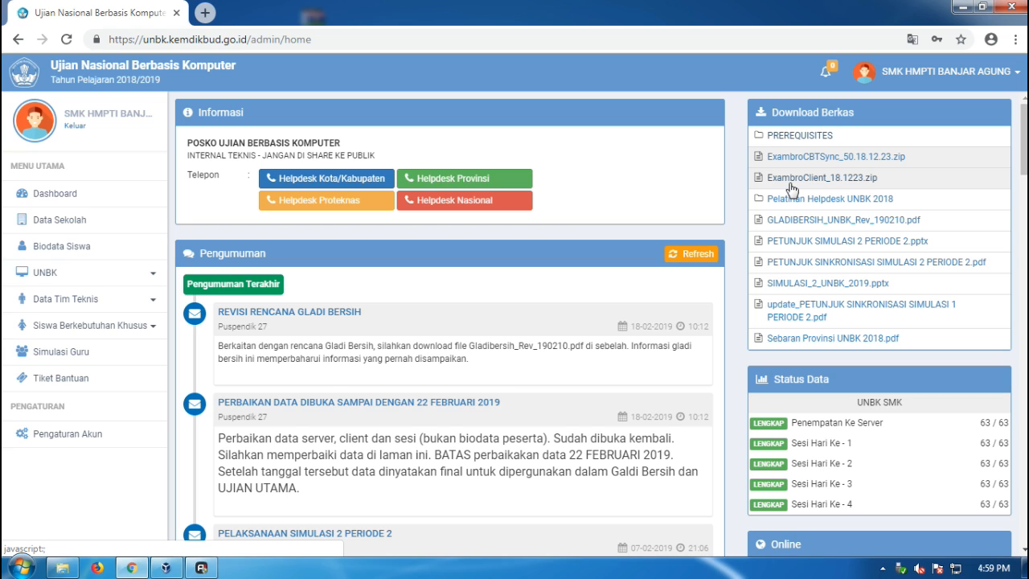
# Open Local Disk (H:) in Windows Explorer and maximize the window.
pyautogui.click(63, 569)
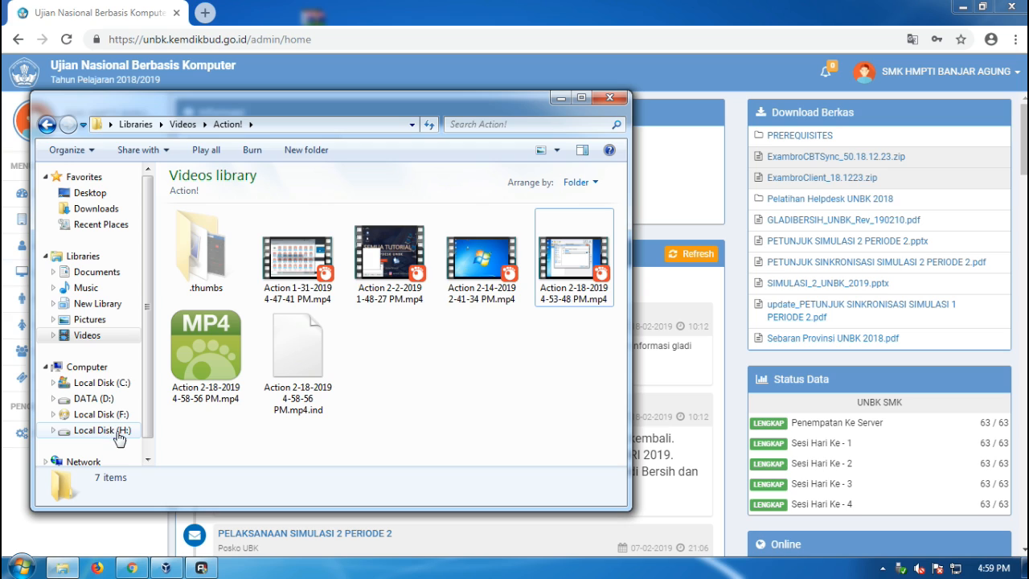
pyautogui.click(90, 430)
pyautogui.click(581, 97)
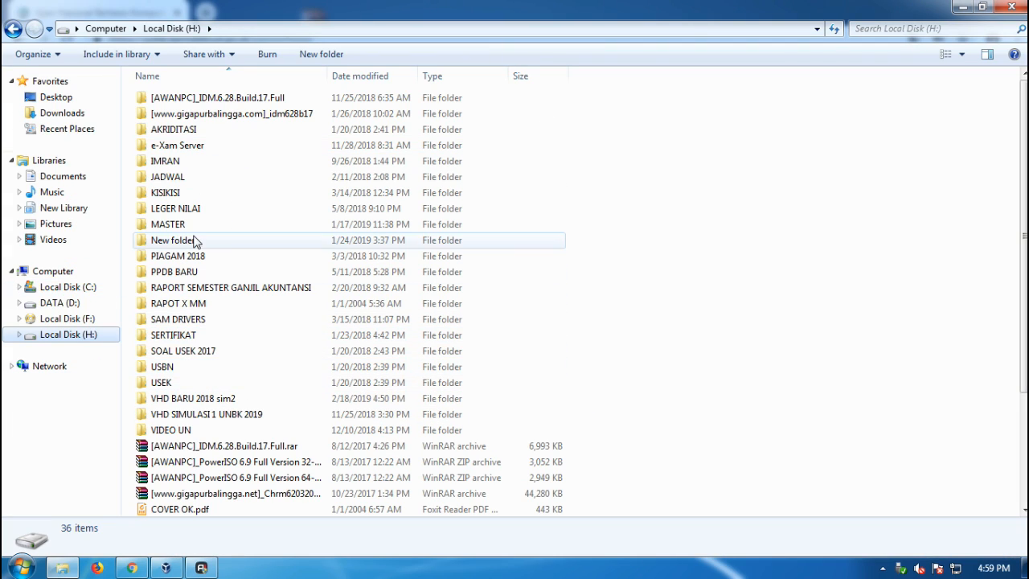
# Navigate to the ExambroCBTSync_50.170406 folder under VHD BARU 2018 sim2 prerequisites and include it in the Music library.
pyautogui.doubleClick(214, 398)
pyautogui.doubleClick(195, 101)
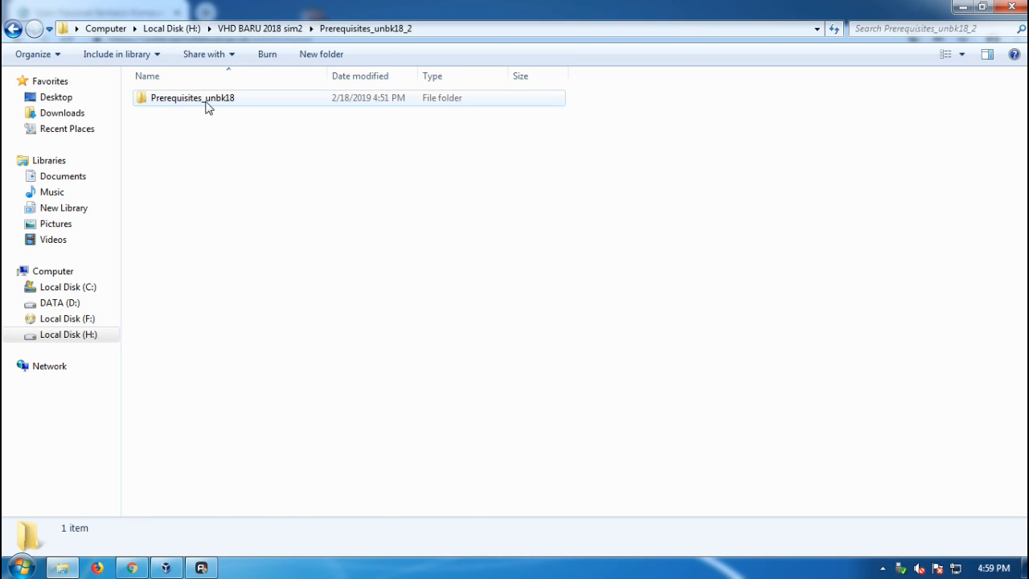
pyautogui.doubleClick(218, 102)
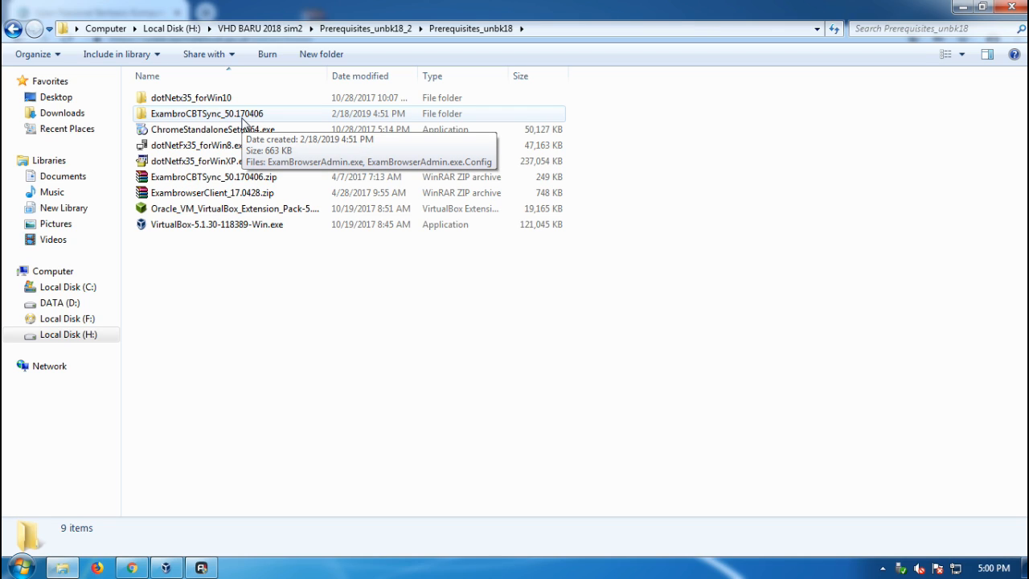
pyautogui.doubleClick(242, 119)
pyautogui.rightClick(159, 138)
pyautogui.click(242, 164)
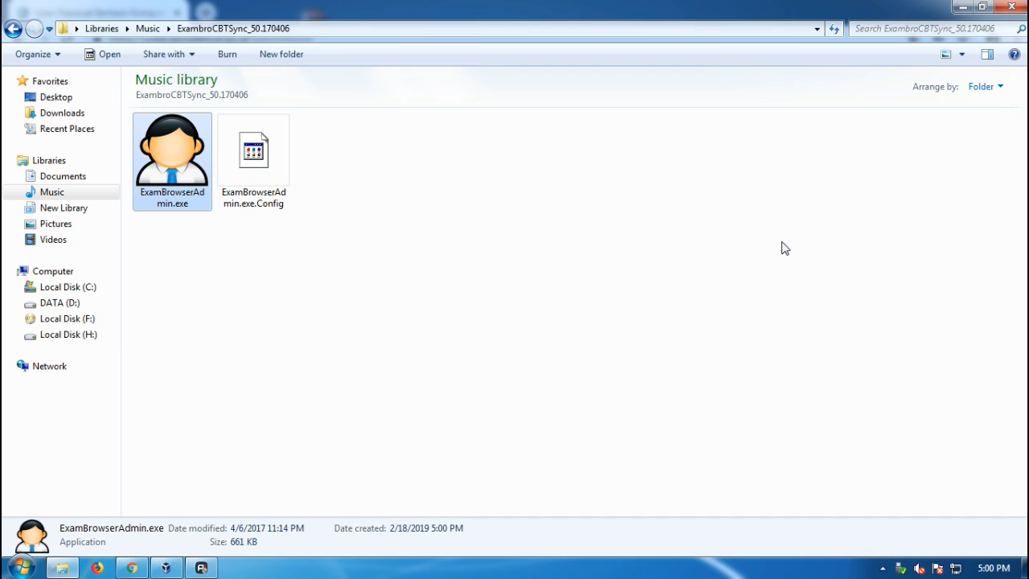
# Restore and minimize the Explorer window, then open ExamBrowser Admin's Settings dialog.
pyautogui.doubleClick(826, 16)
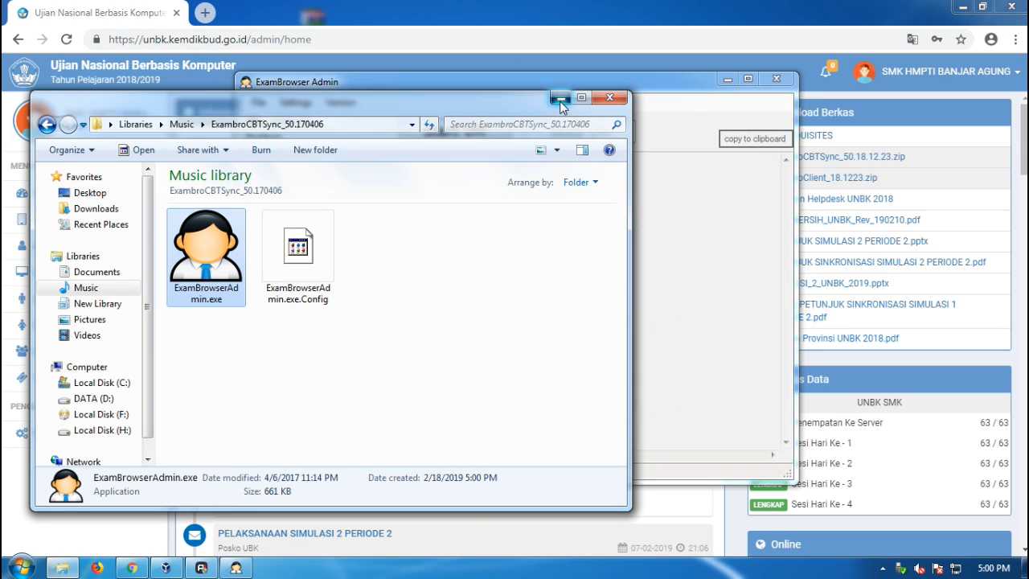
pyautogui.click(561, 98)
pyautogui.click(306, 105)
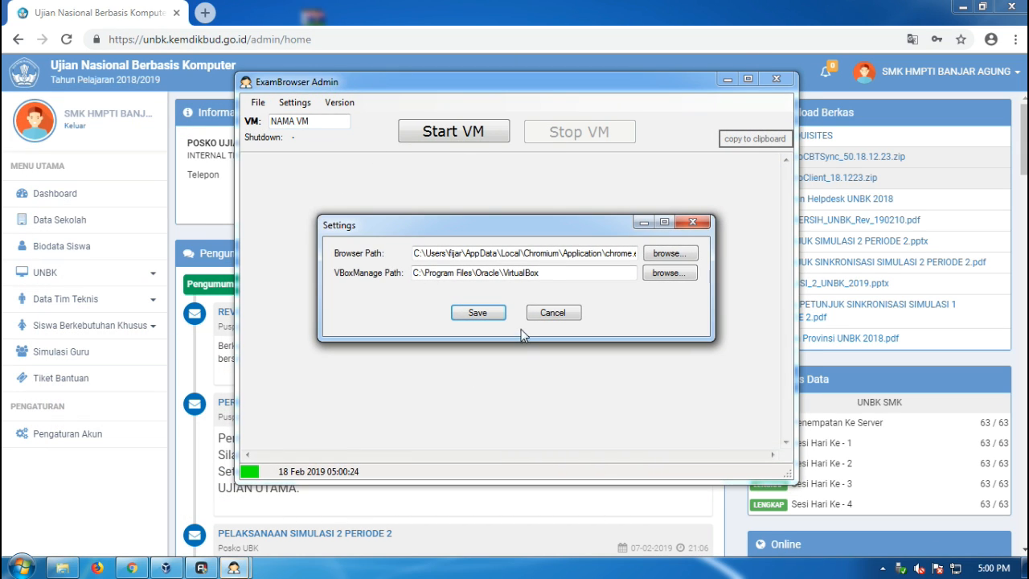
# Copy the target path from the Google Chrome desktop shortcut's properties.
pyautogui.press('super+d')
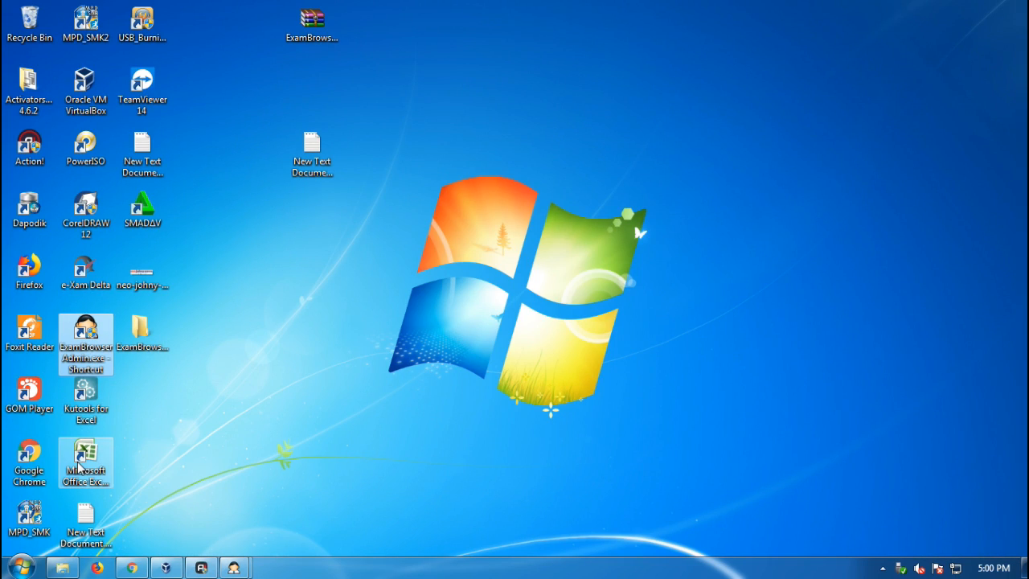
pyautogui.rightClick(38, 469)
pyautogui.click(115, 457)
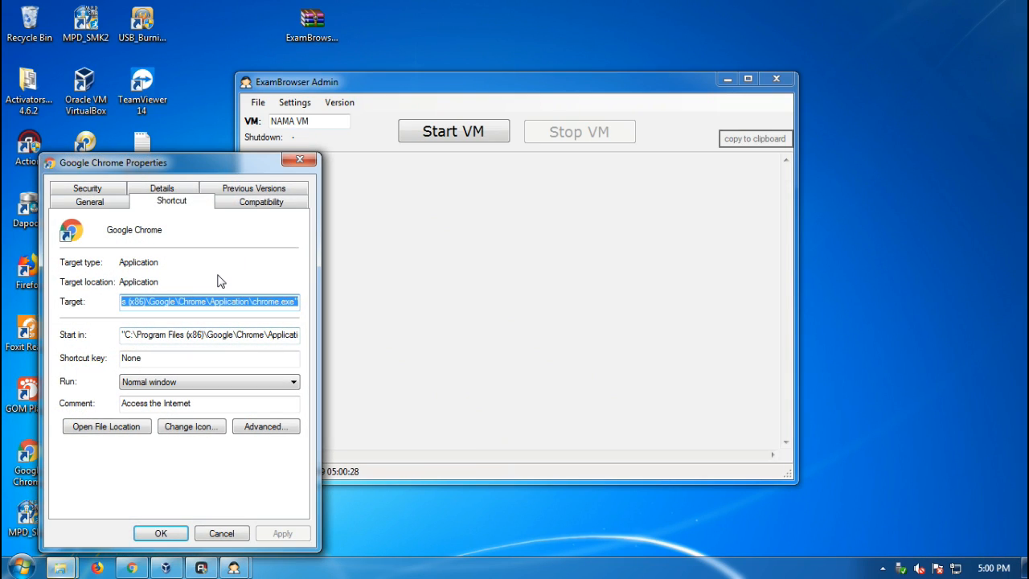
pyautogui.click(299, 159)
# Set the Browser Path to C:\Program Files (x86)\Google\Chrome\Application\chrome.exe and save the settings.
pyautogui.moveTo(233, 568)
pyautogui.click(296, 514)
pyautogui.doubleClick(464, 256)
pyautogui.write('"C:\\Program Files (x86)\\Google\\Chrome\\Application\\chrome.exe"')
pyautogui.press('BackSpace')
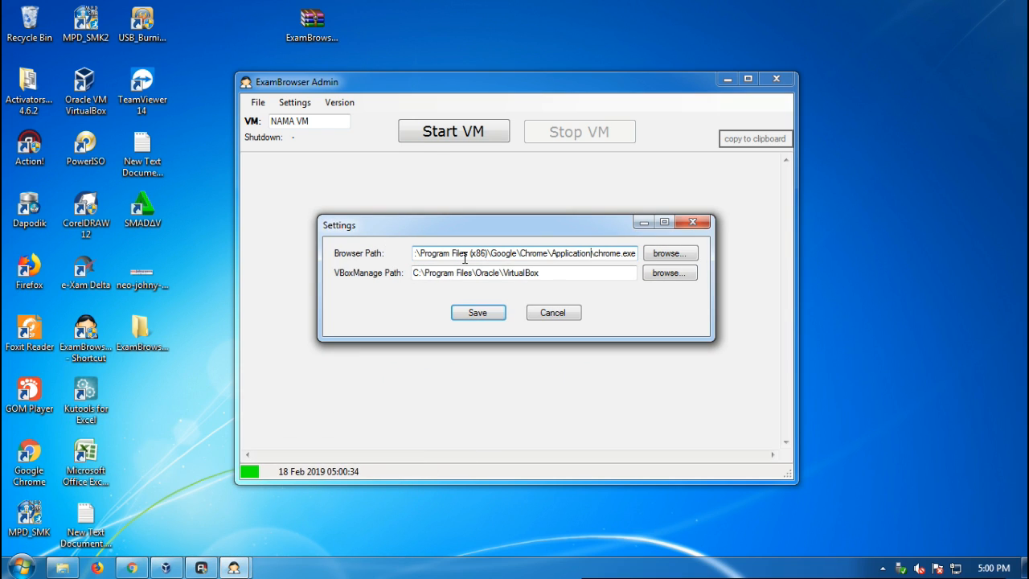
pyautogui.press('Home')
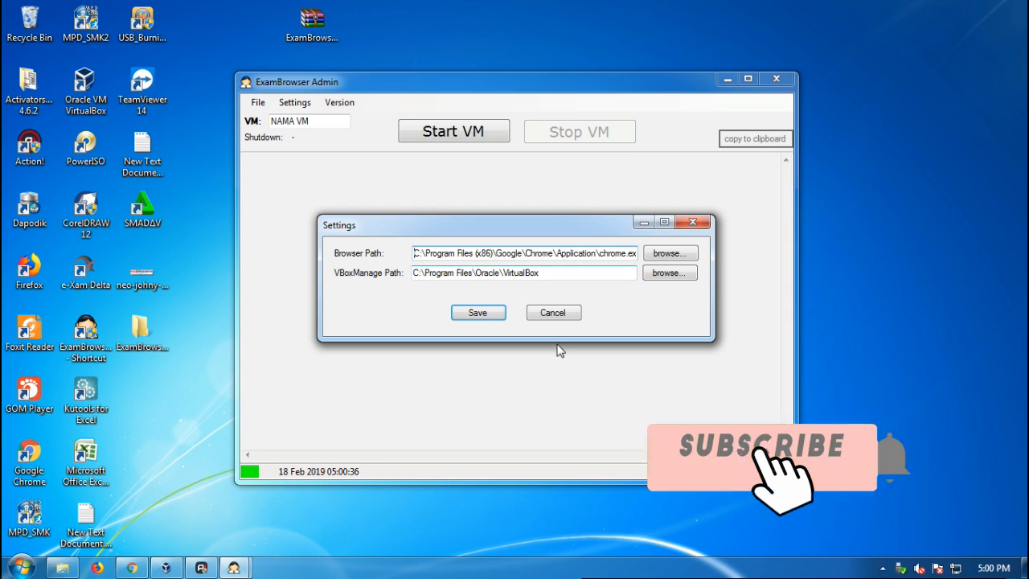
pyautogui.click(477, 312)
# Set the VM field to SMA_NEGERI_1 and view the program version information.
pyautogui.moveTo(325, 120); pyautogui.dragTo(222, 130)
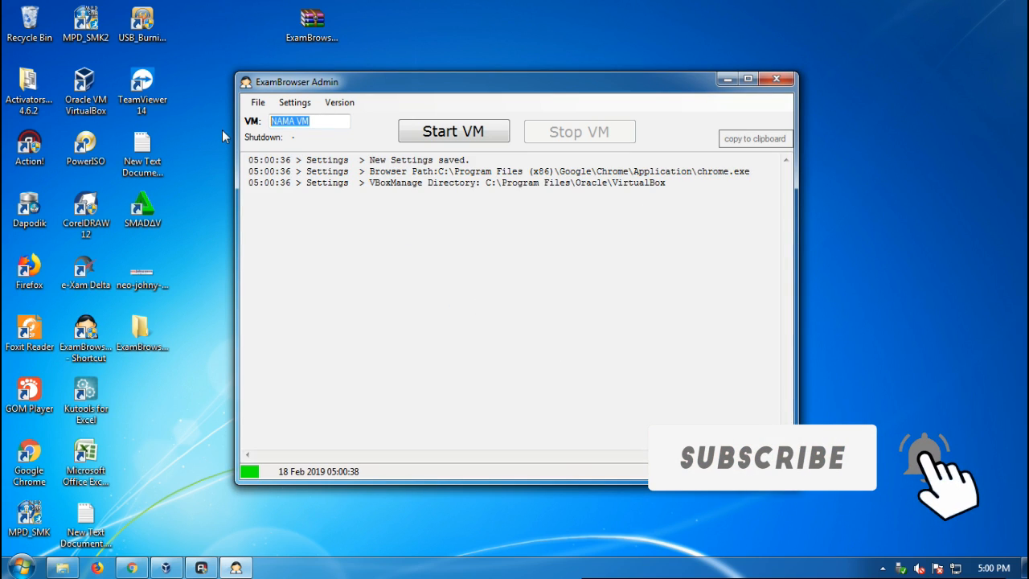
pyautogui.write('S')
pyautogui.click(310, 143)
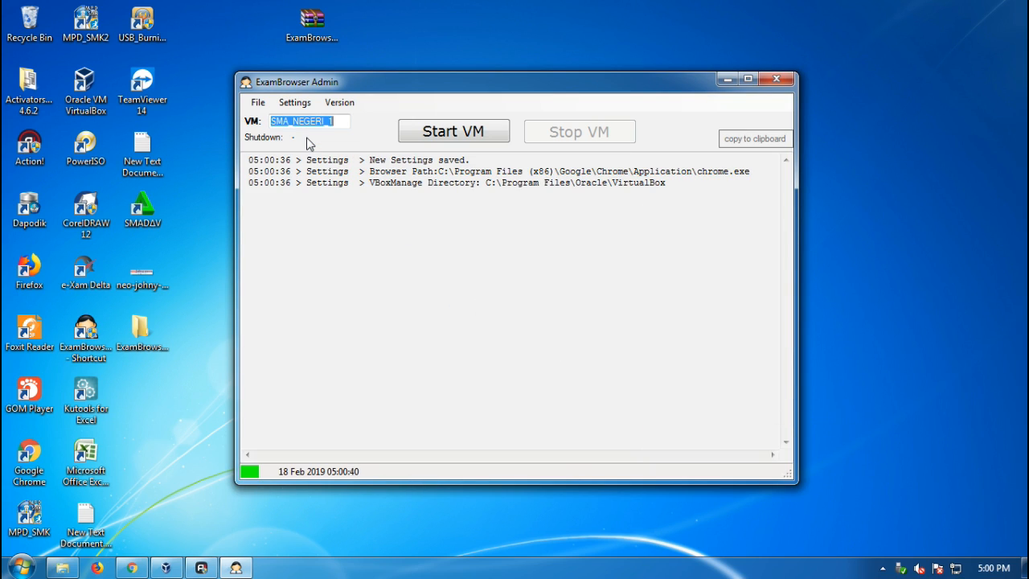
pyautogui.click(339, 102)
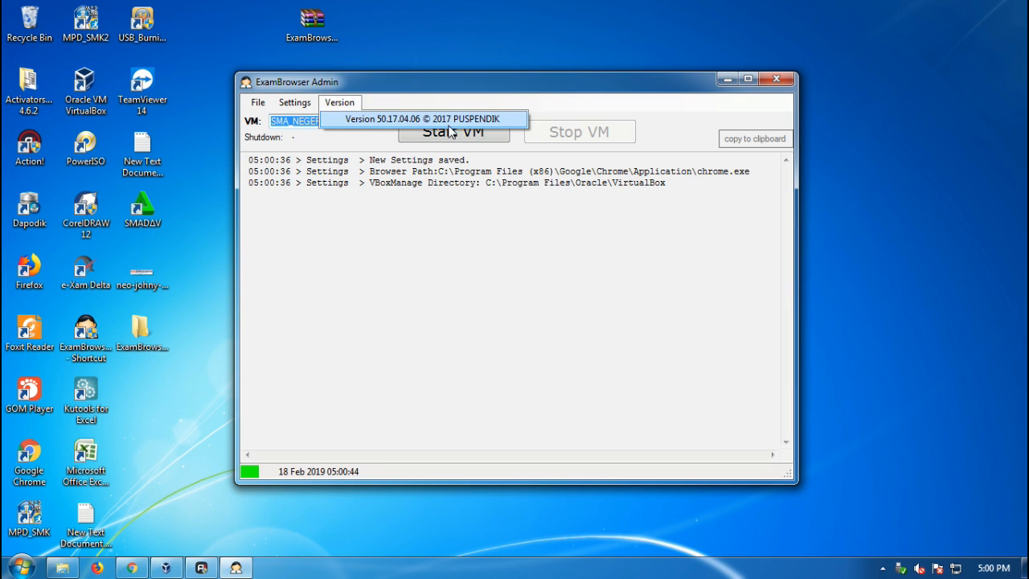
pyautogui.click(507, 100)
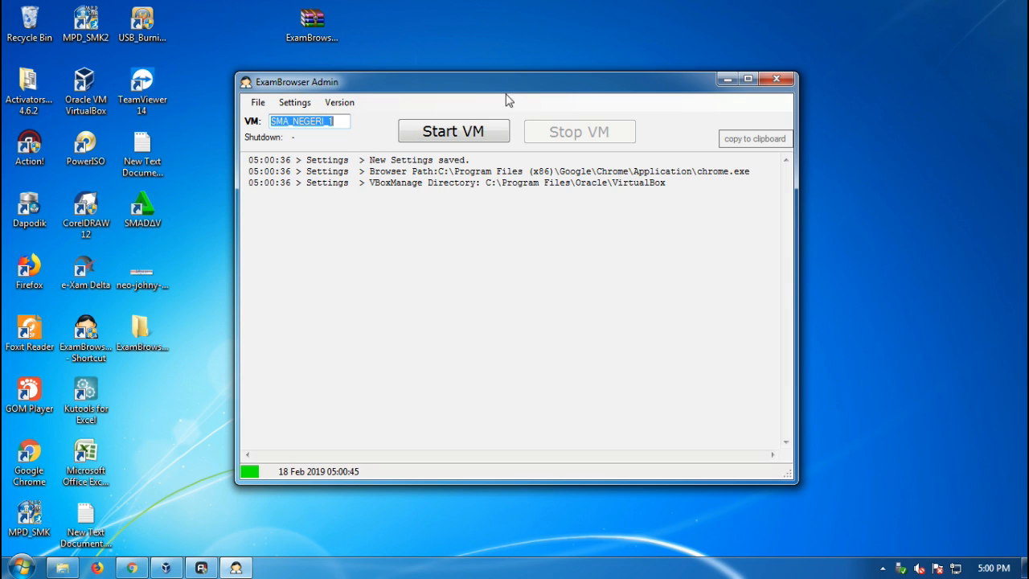
# Start the SMA_NEGERI_1 VM and bring its VirtualBox window to the front.
pyautogui.click(481, 135)
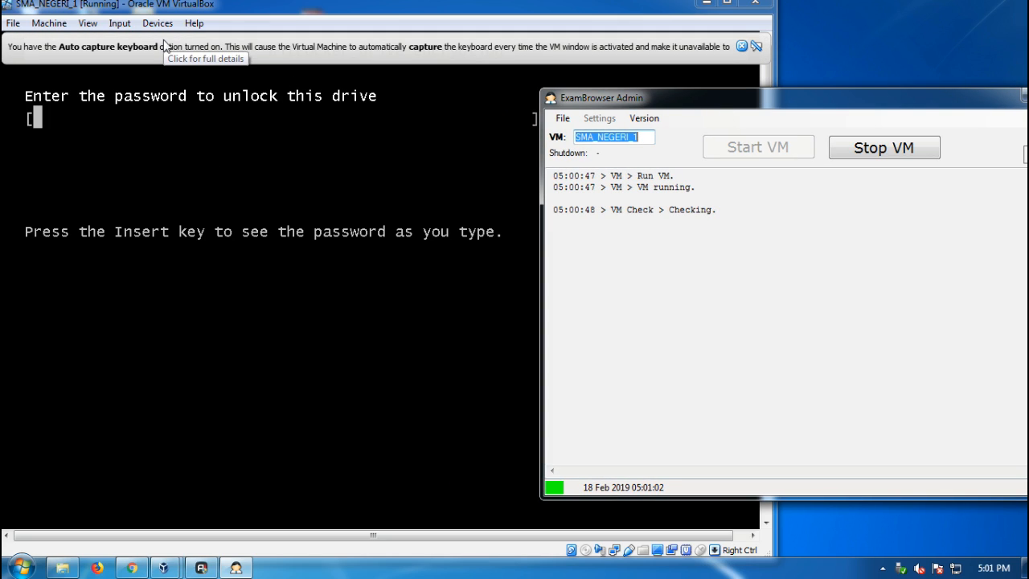
pyautogui.click(271, 11)
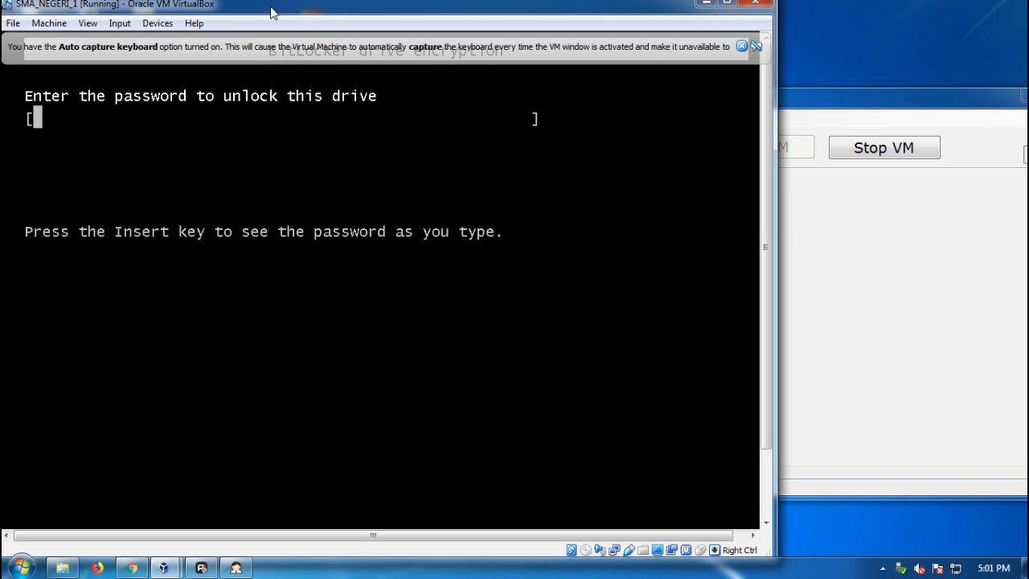
# Show the typed characters and enter the drive unlock password in the VM's BitLocker prompt.
pyautogui.press('Insert')
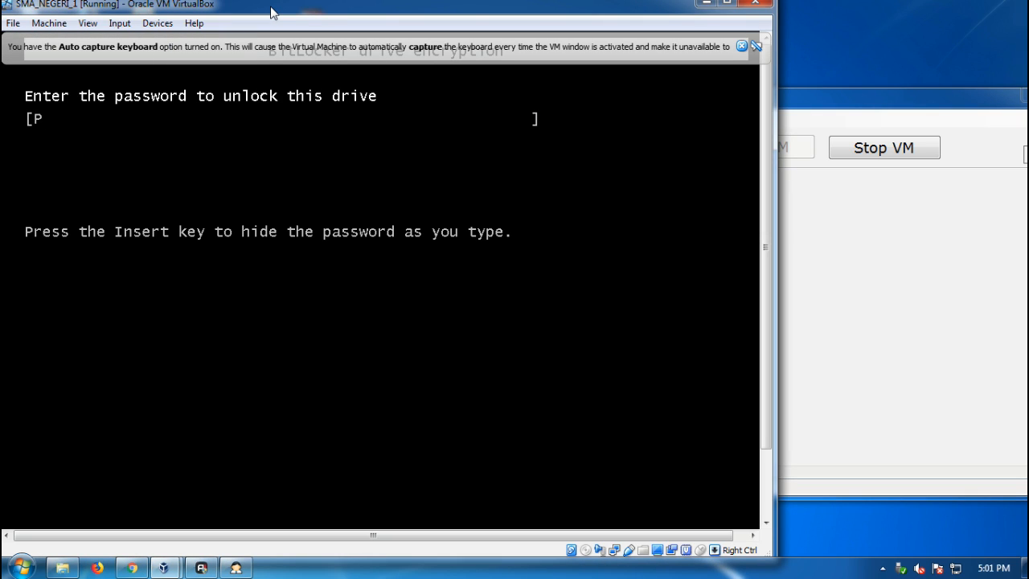
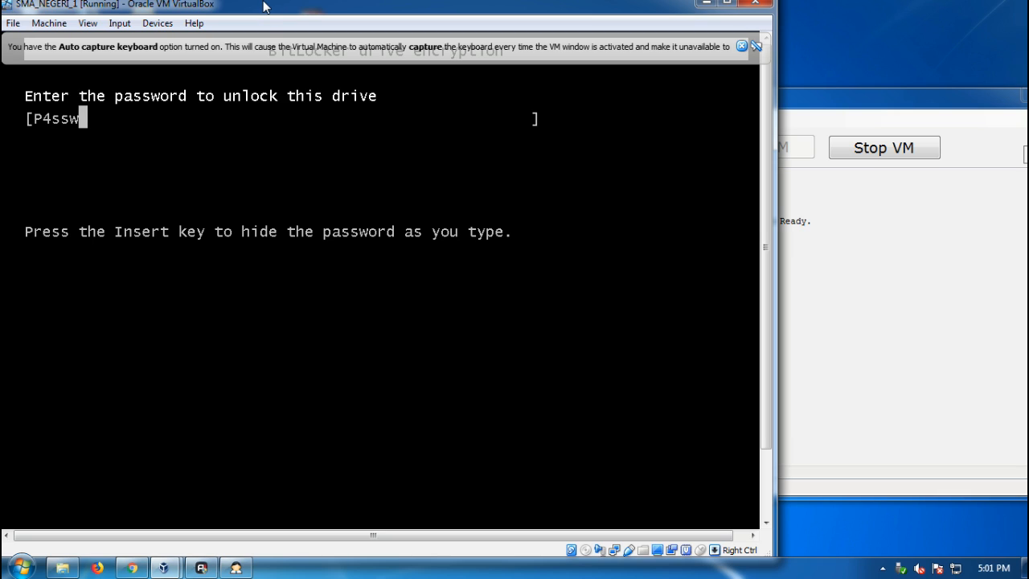
pyautogui.press('Return')
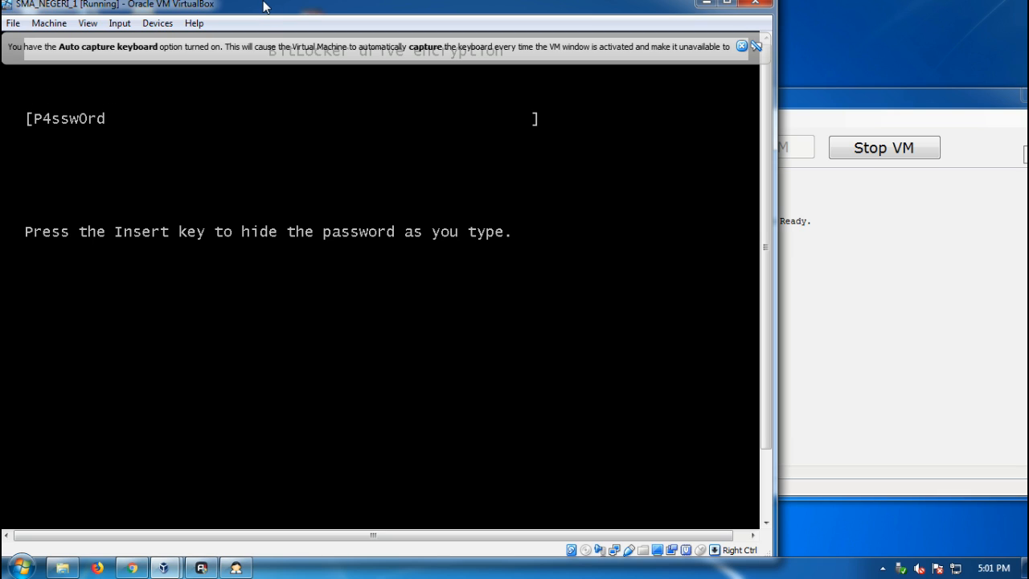